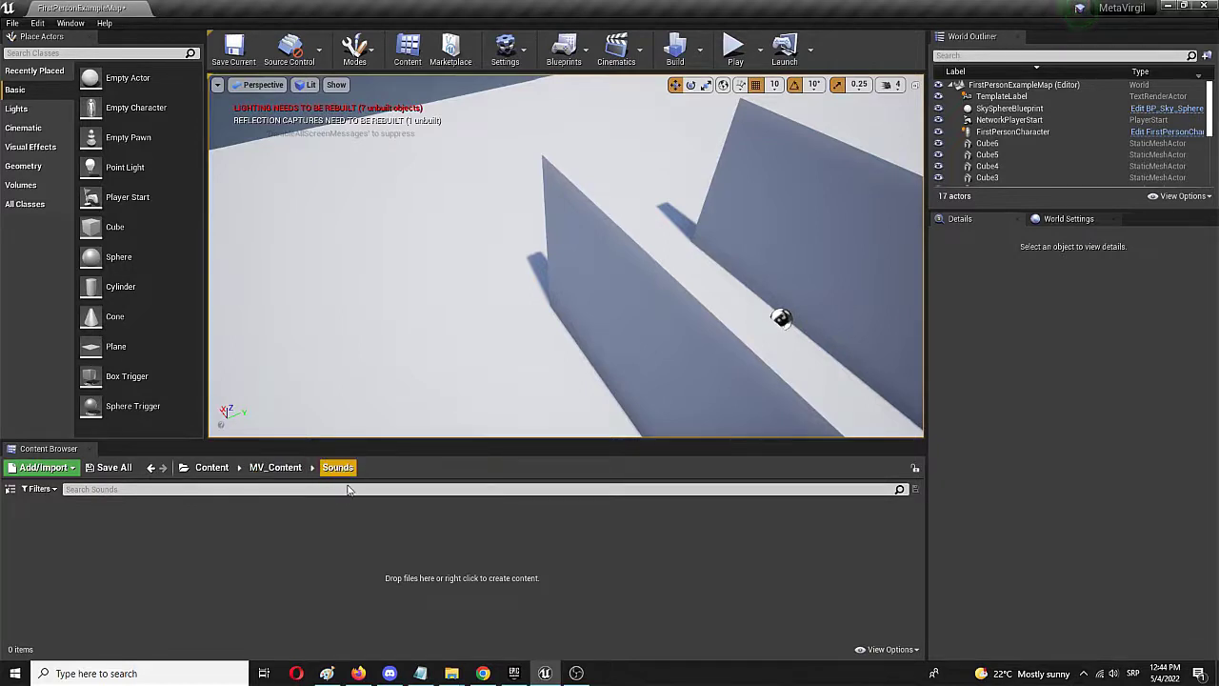
- Import both Lost and owned files (M4A and WAV) into /Game/MV_Content/Sounds
{"action": "left_click", "coordinate": [74, 473]}
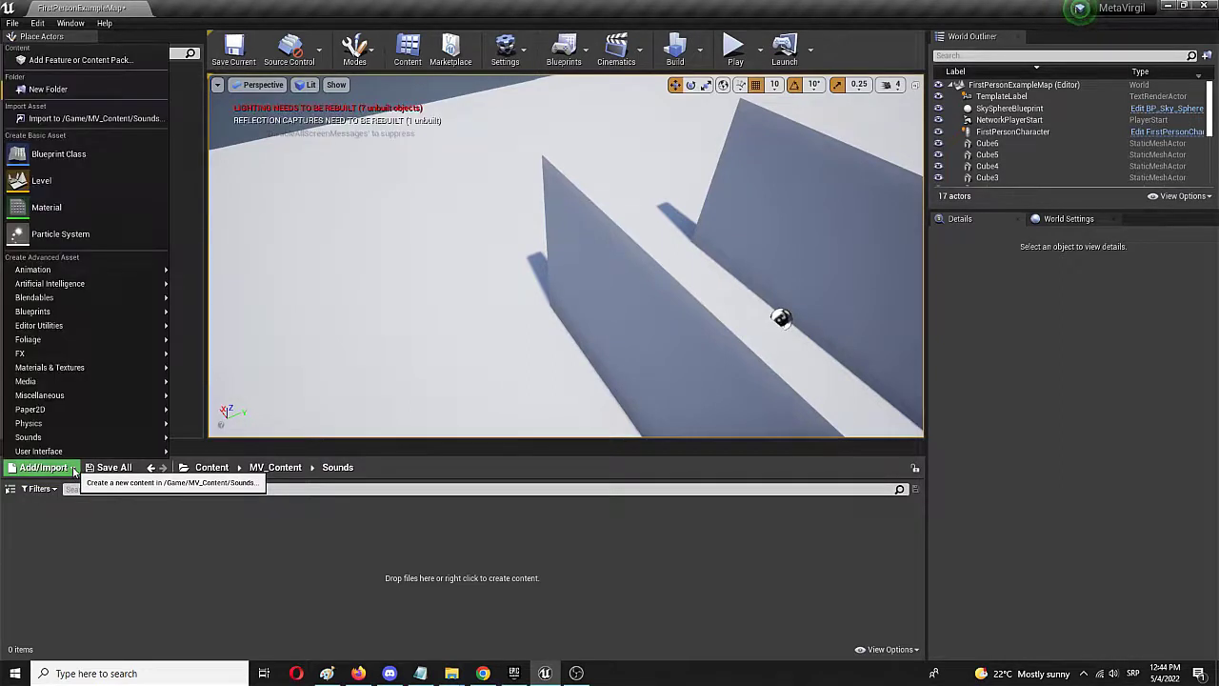
{"action": "left_click", "coordinate": [59, 121]}
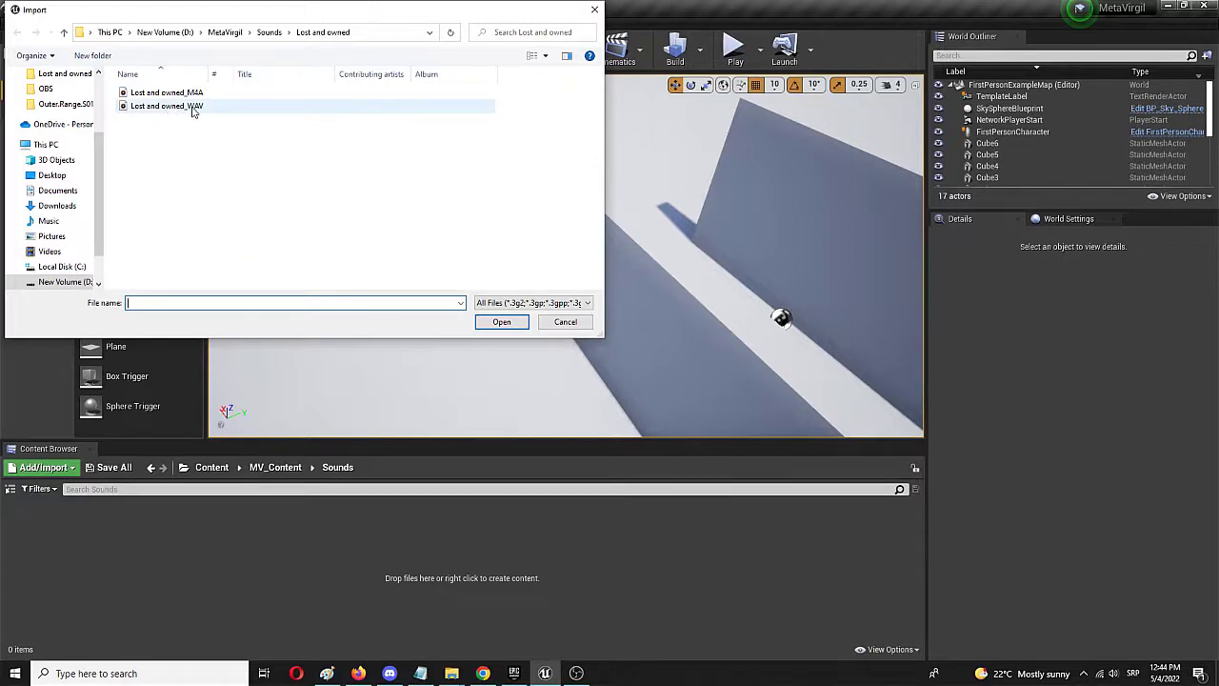
{"action": "mouse_move", "coordinate": [167, 105]}
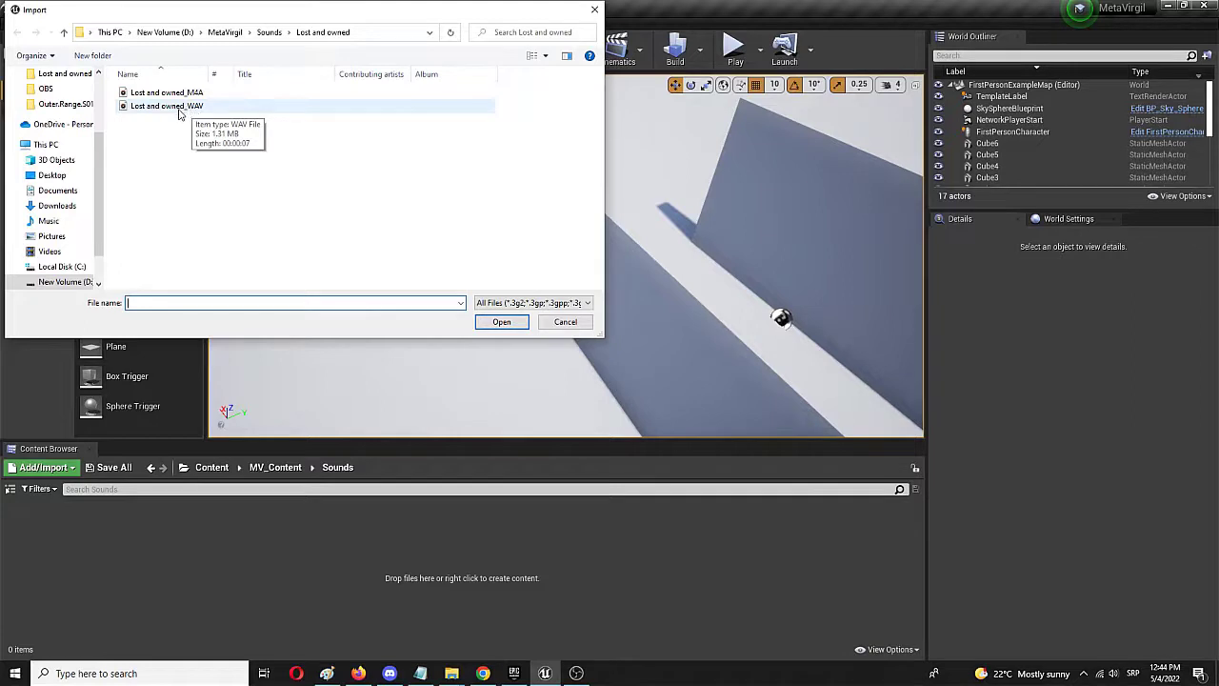
{"action": "left_click", "coordinate": [179, 106]}
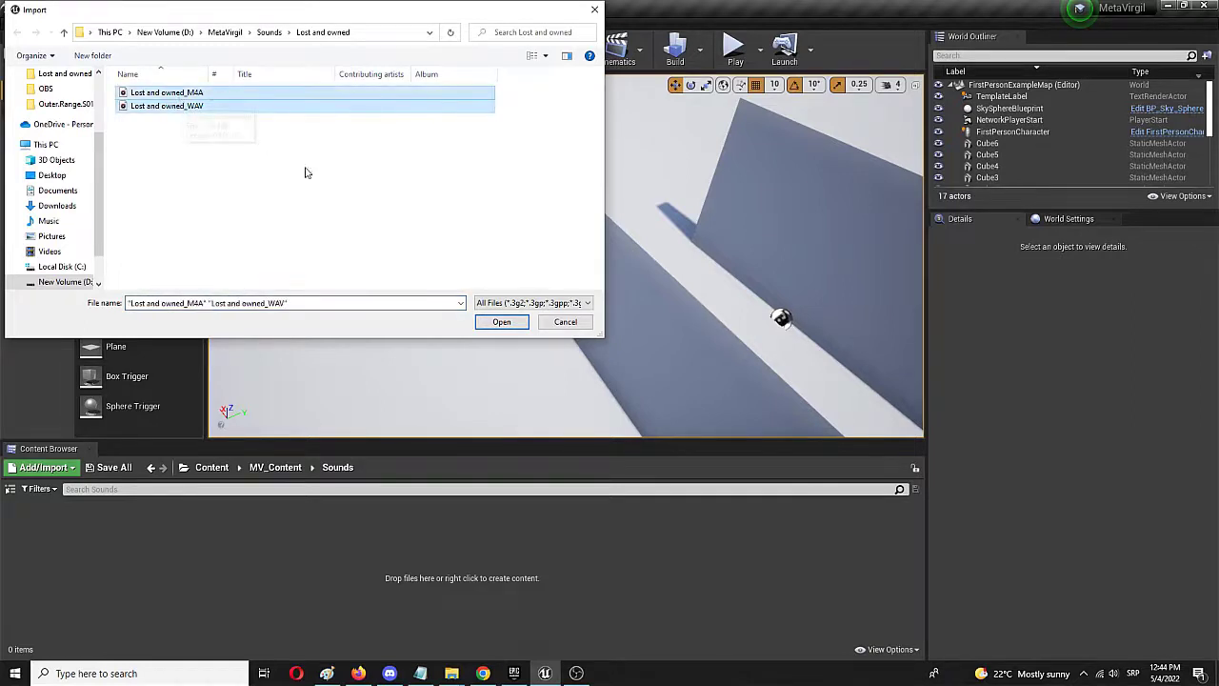
{"action": "left_click", "coordinate": [499, 322]}
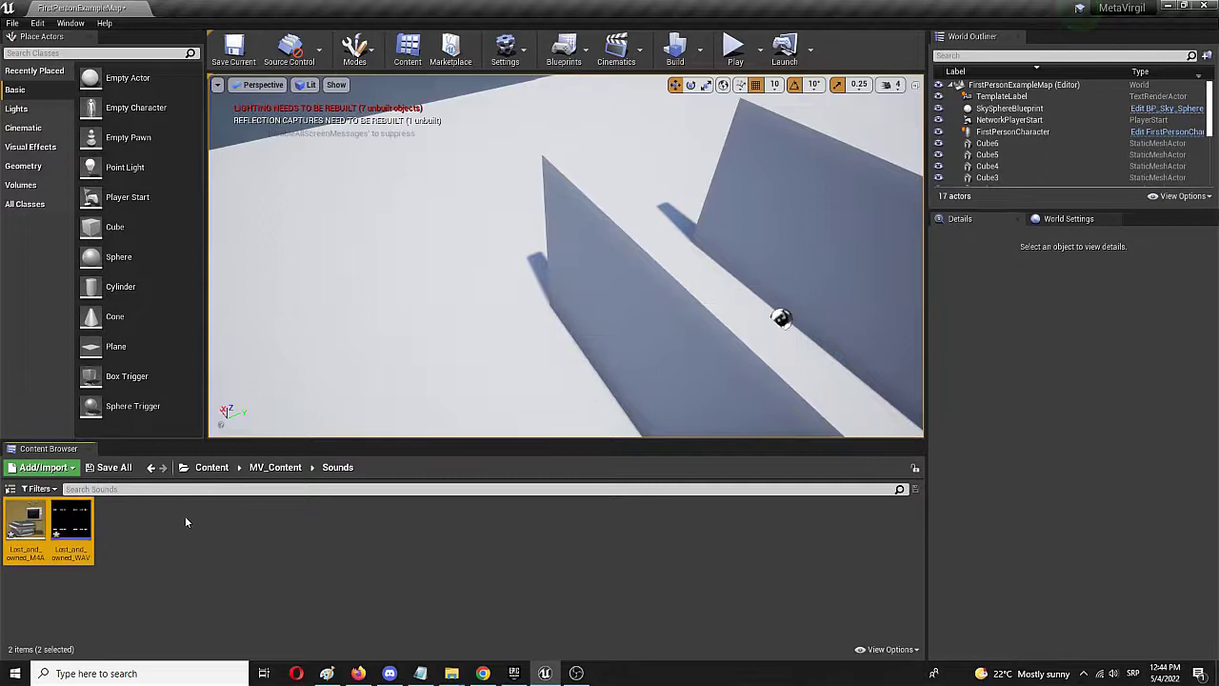
- Open the Lost_and_owned_M4A media source and dock its editor beside the map tab
{"action": "left_click", "coordinate": [57, 593]}
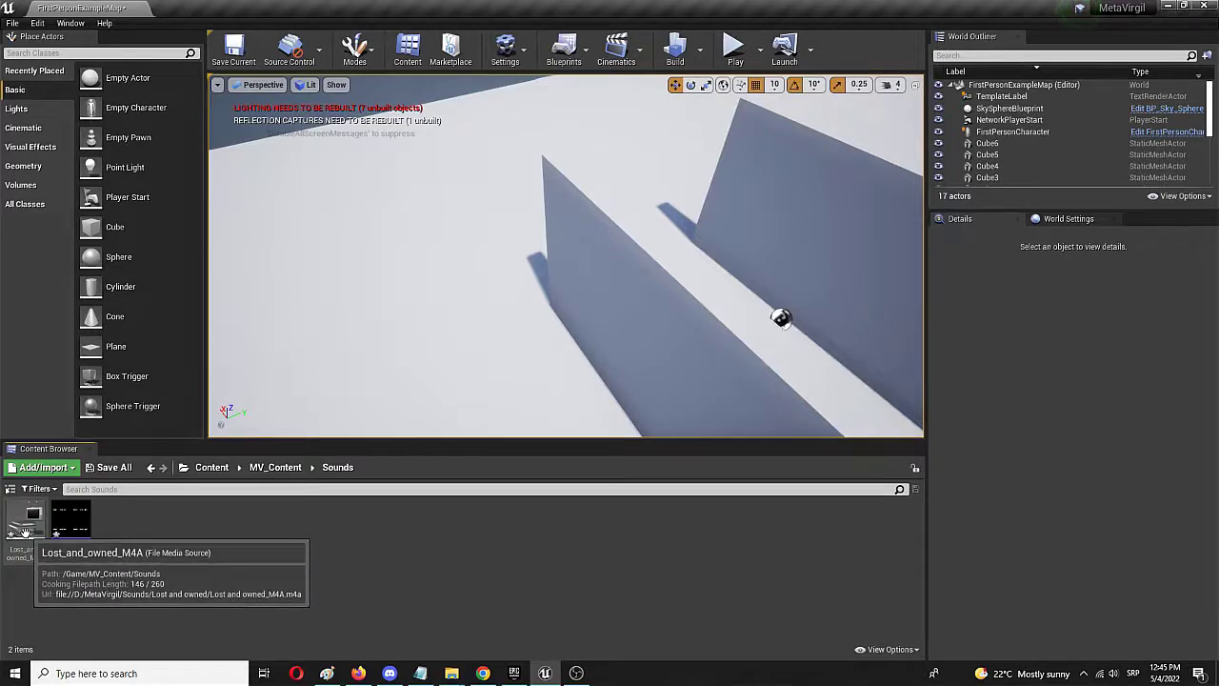
{"action": "mouse_move", "coordinate": [26, 523]}
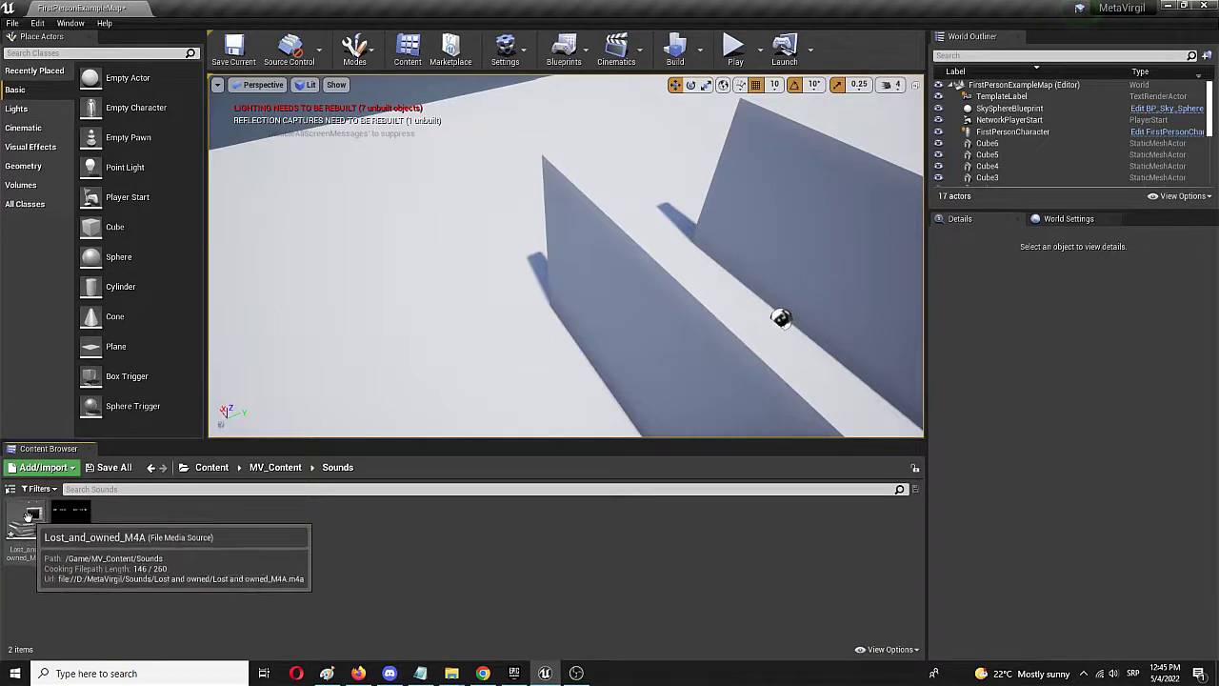
{"action": "left_click", "coordinate": [34, 512]}
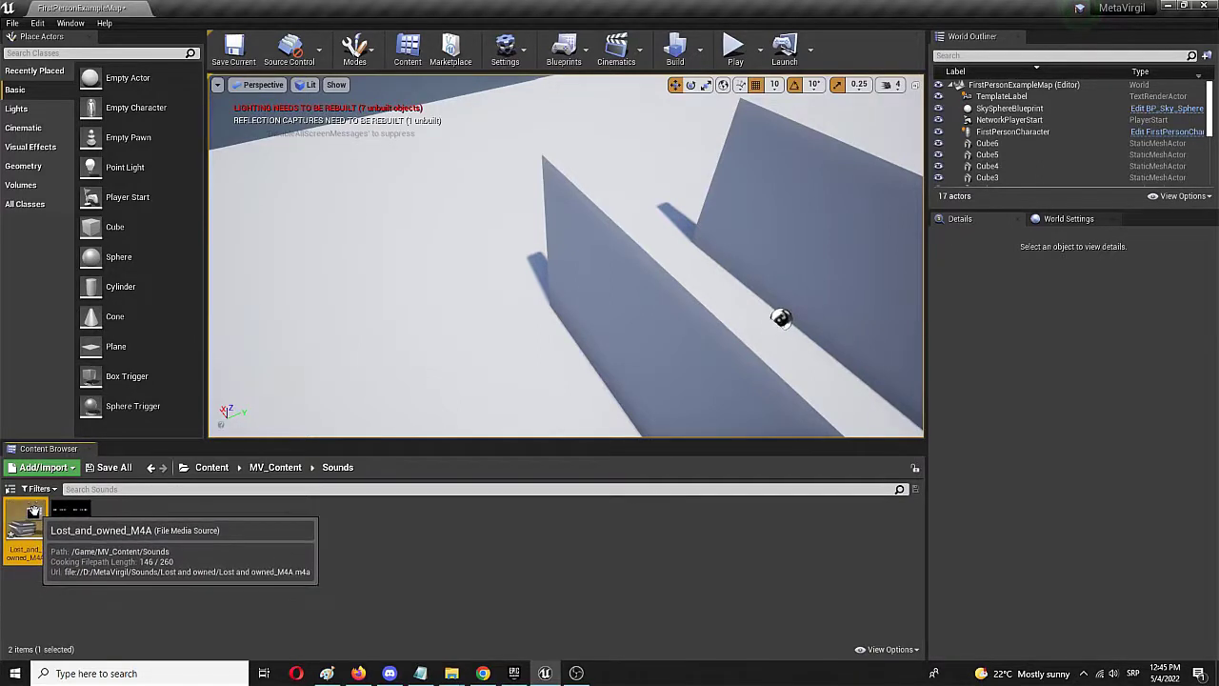
{"action": "double_click", "coordinate": [33, 512]}
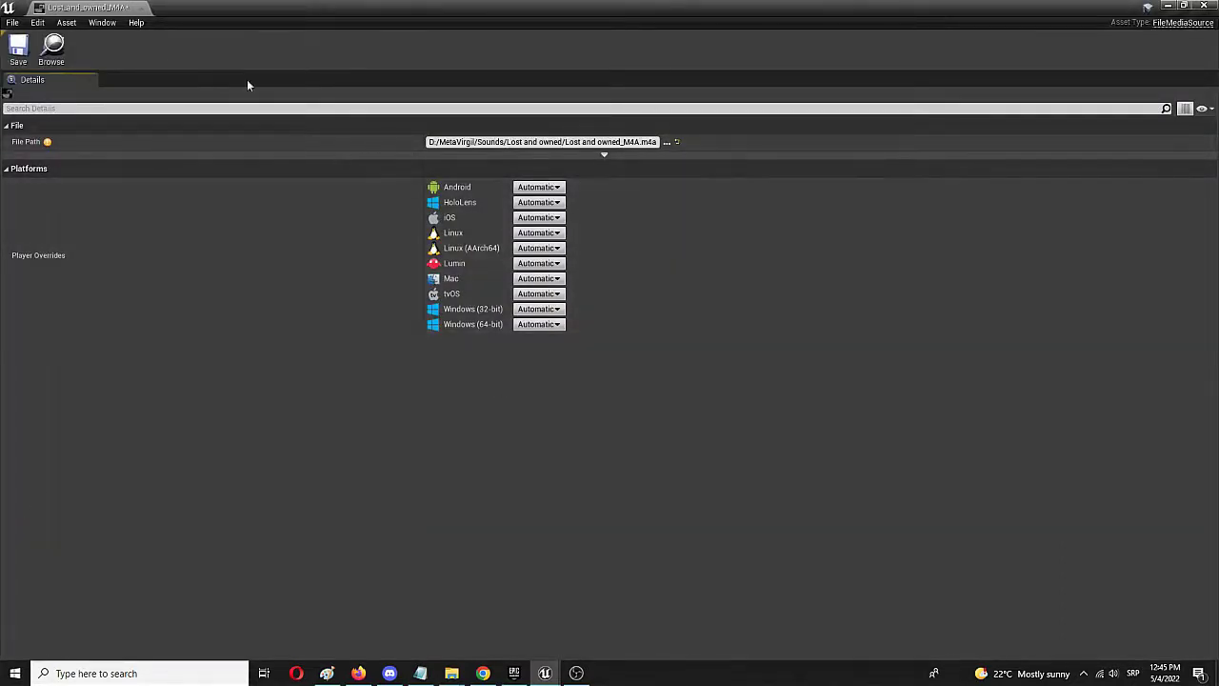
{"action": "left_click_drag", "start_coordinate": [89, 7], "coordinate": [181, 8]}
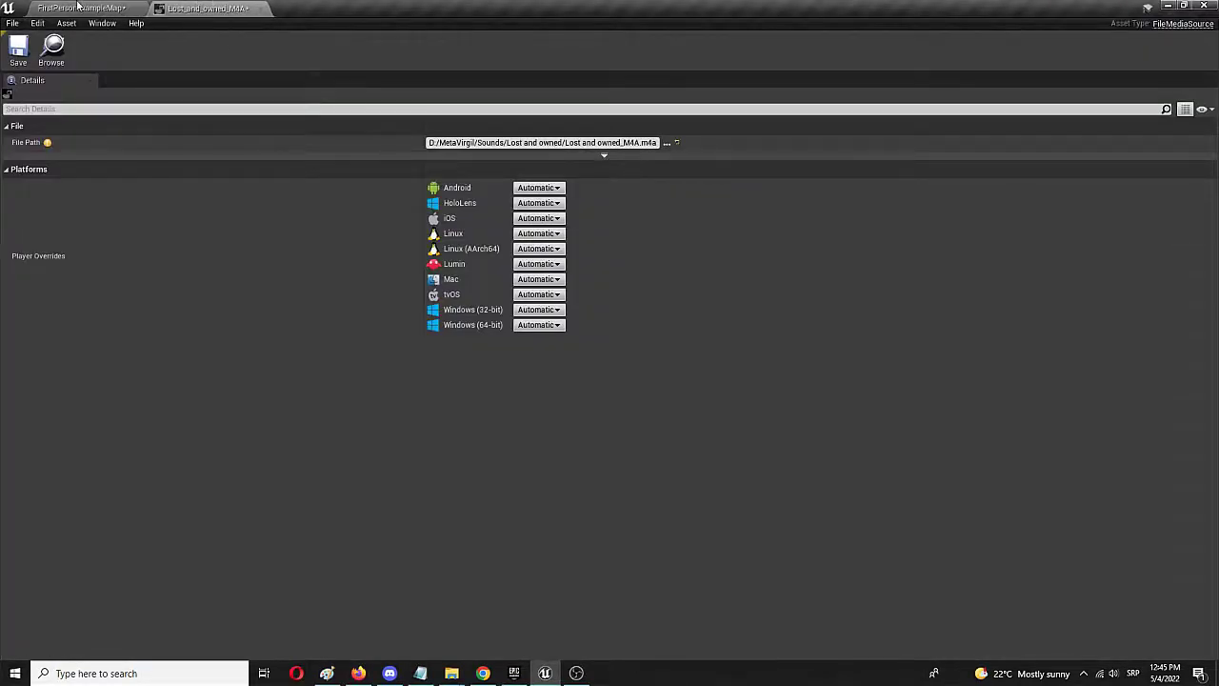
- Back in FirstPersonExampleMap, preview the Lost_and_owned_WAV sound and stop it
{"action": "left_click", "coordinate": [78, 8]}
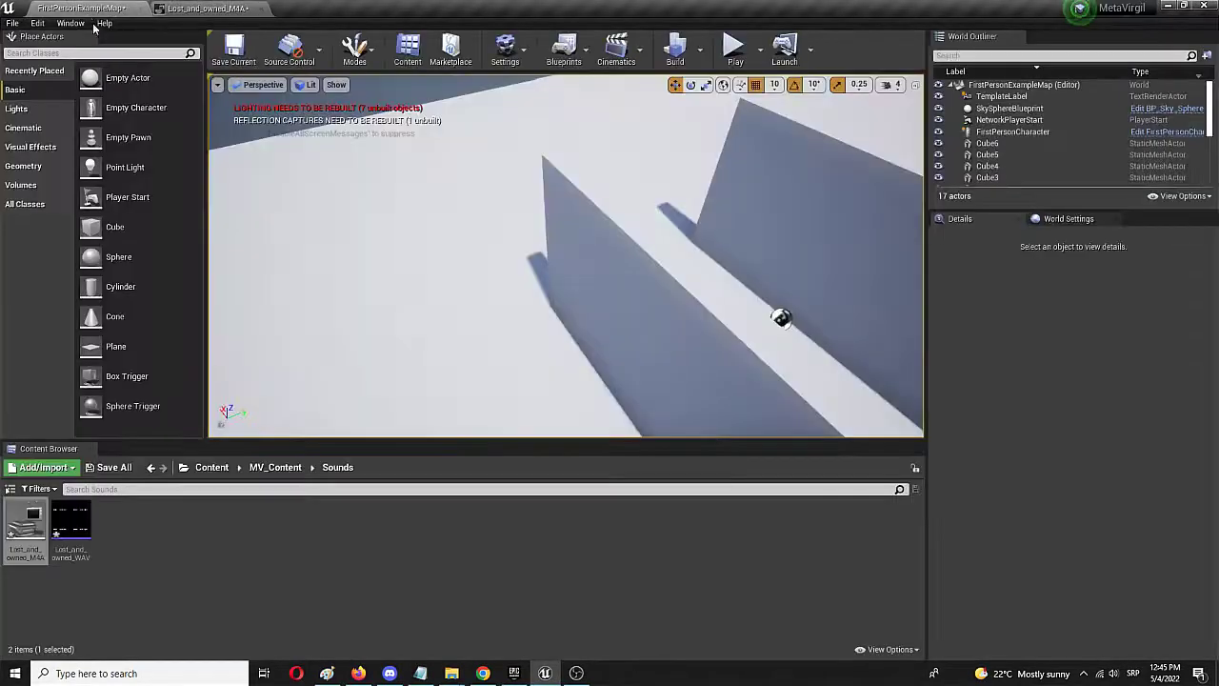
{"action": "right_click", "coordinate": [81, 520]}
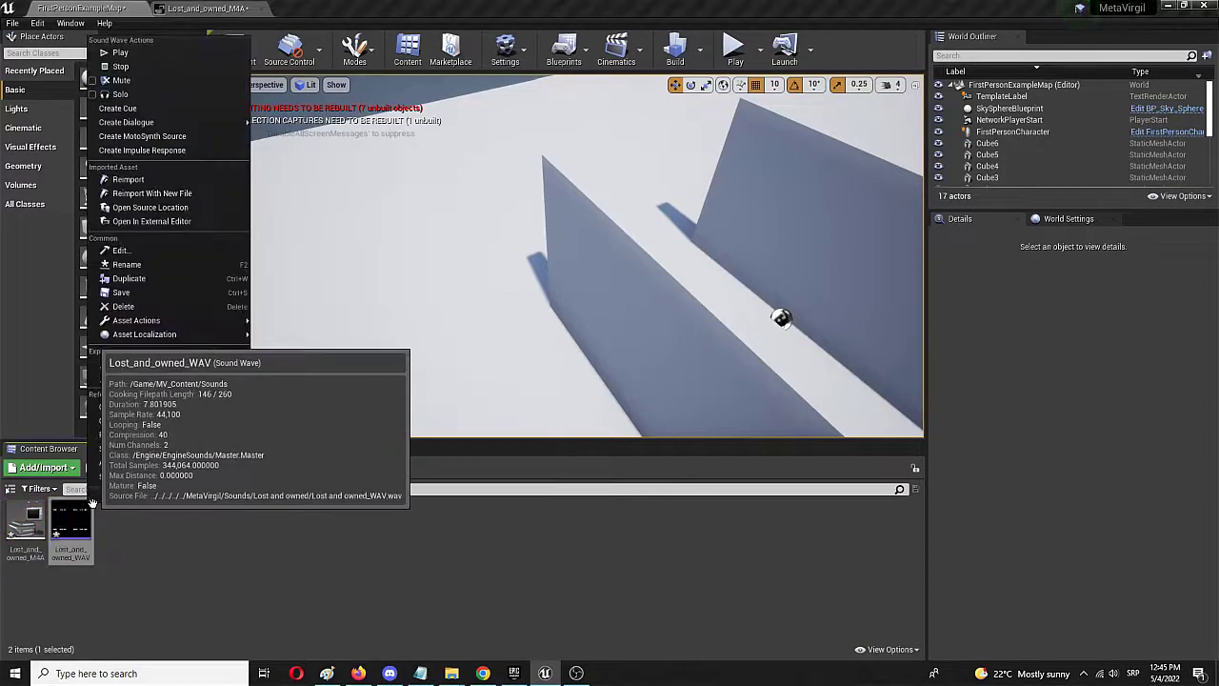
{"action": "left_click", "coordinate": [151, 548]}
{"action": "mouse_move", "coordinate": [66, 520]}
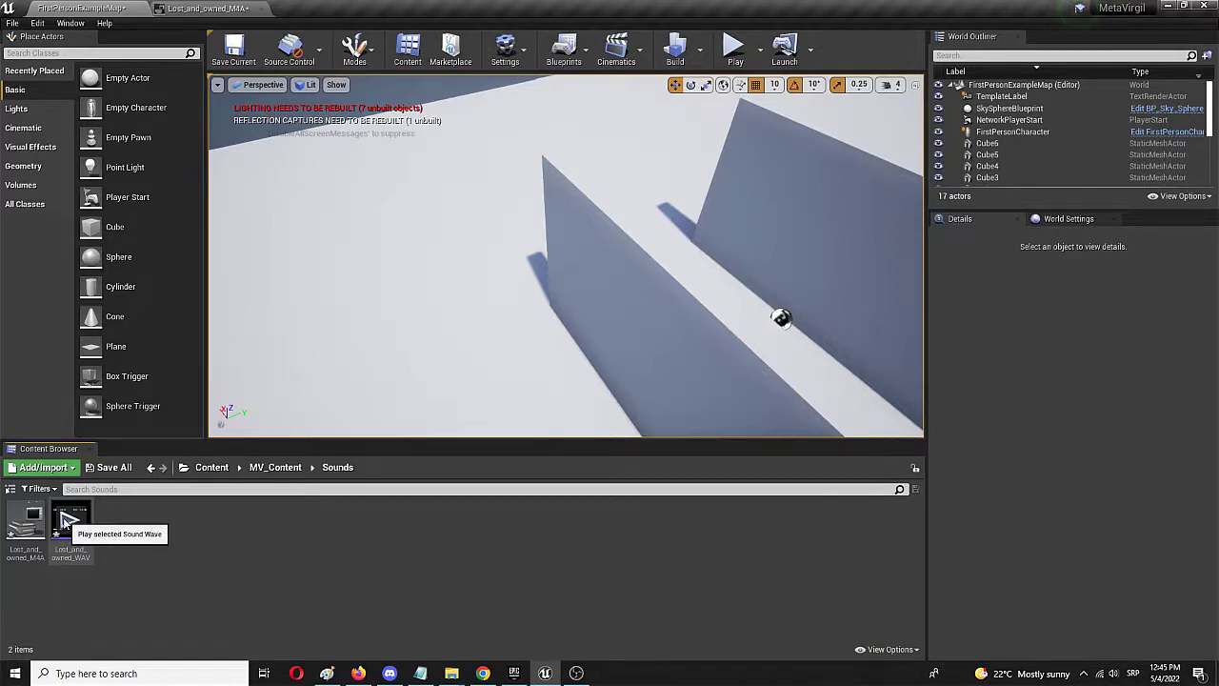
{"action": "left_click", "coordinate": [73, 526]}
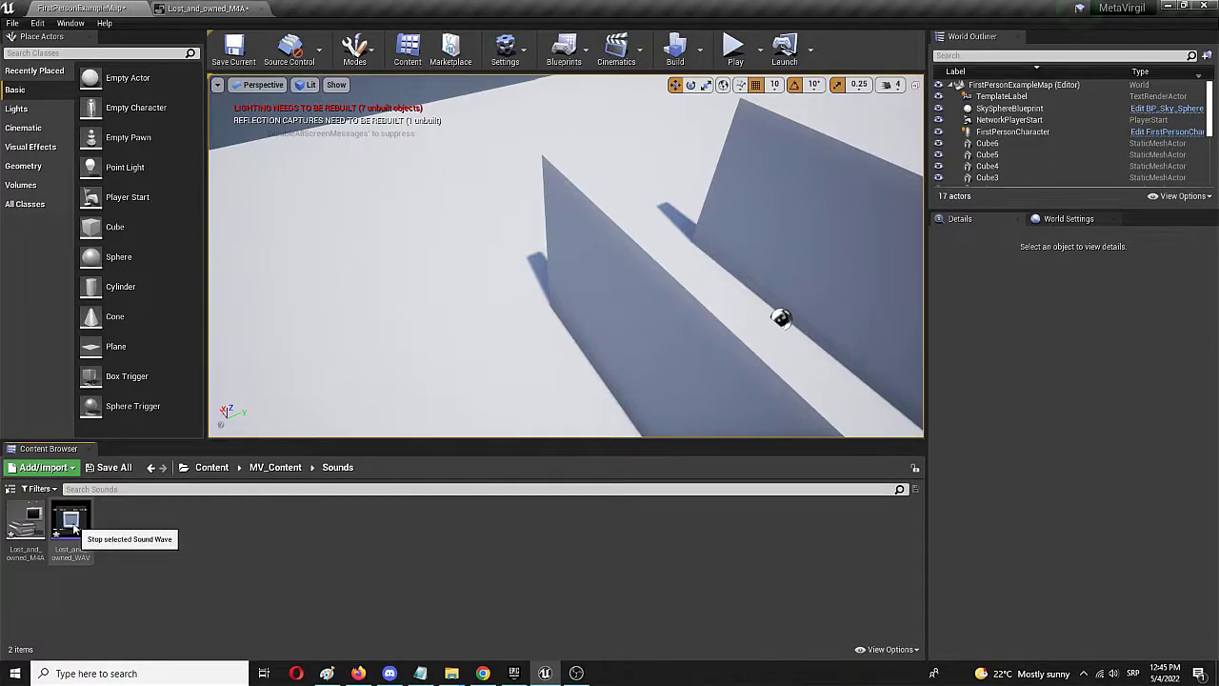
{"action": "left_click", "coordinate": [74, 522]}
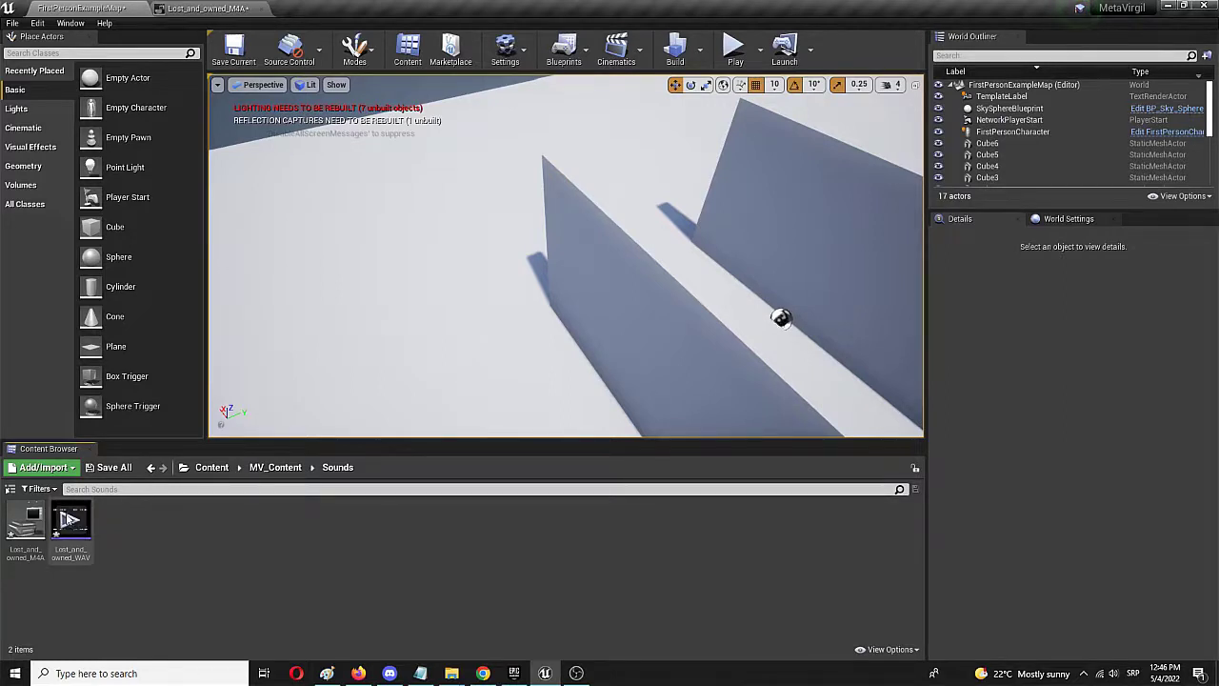
- Force-delete Lost_and_owned_M4A, then save the map and WAV sound via Save All
{"action": "left_click", "coordinate": [22, 520]}
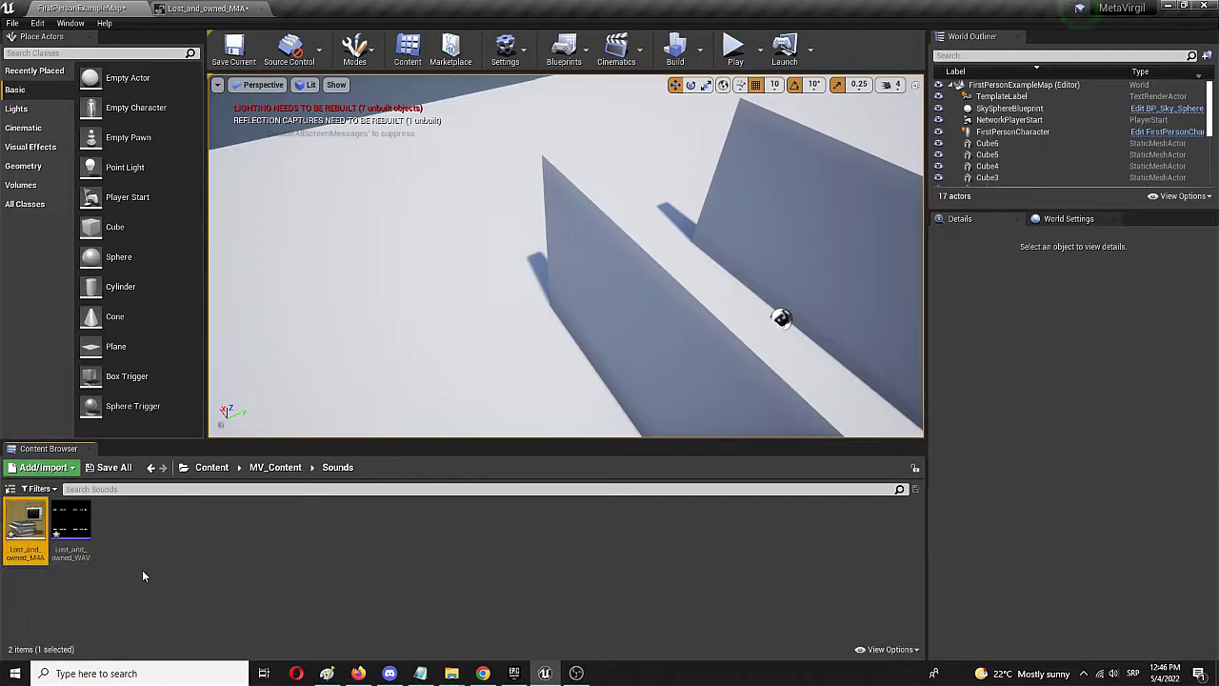
{"action": "key", "text": "Delete"}
{"action": "left_click", "coordinate": [525, 539]}
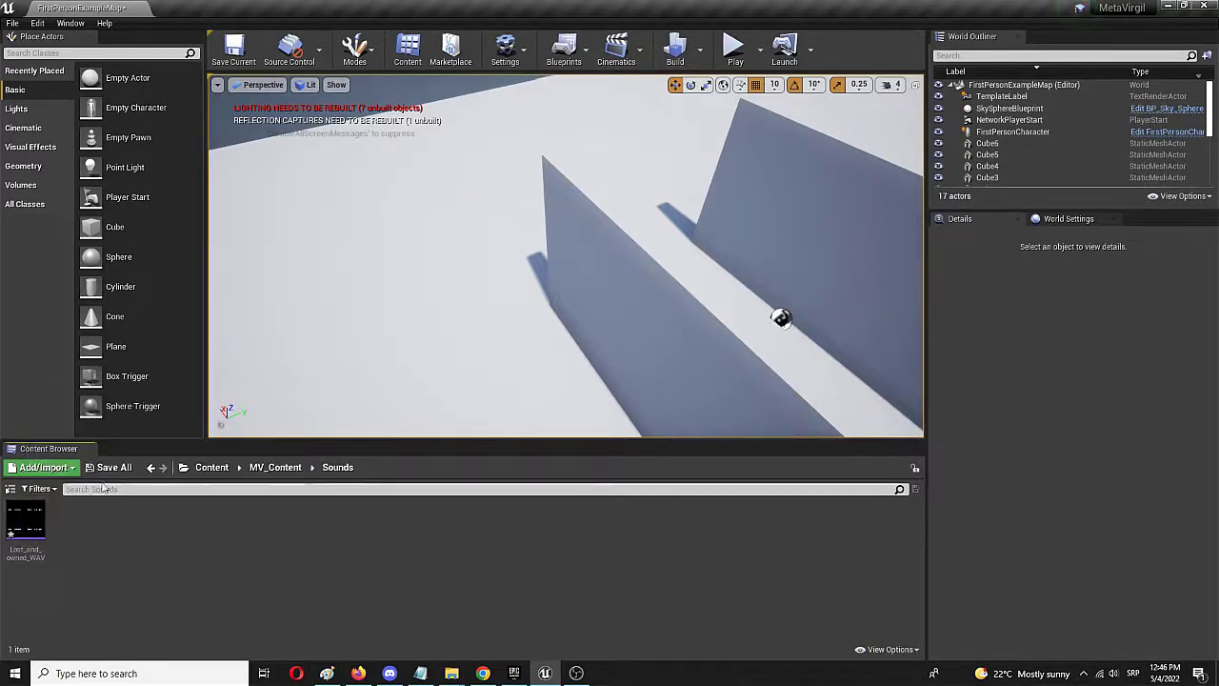
{"action": "left_click", "coordinate": [115, 468]}
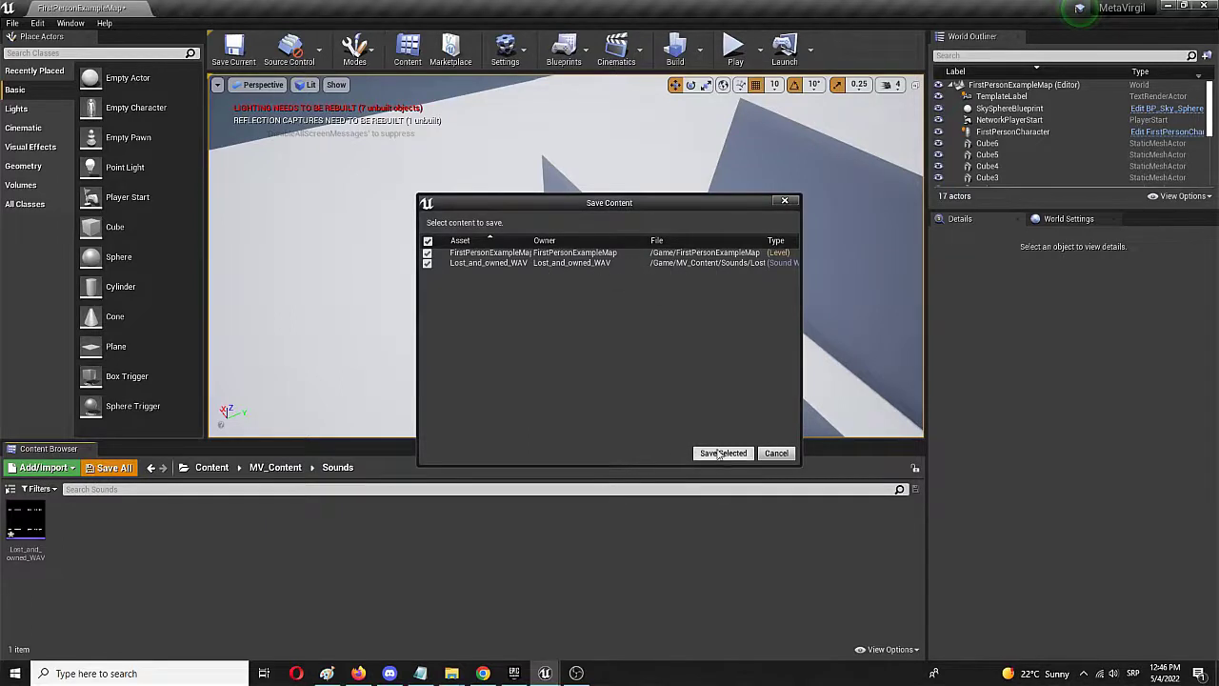
{"action": "left_click", "coordinate": [719, 454]}
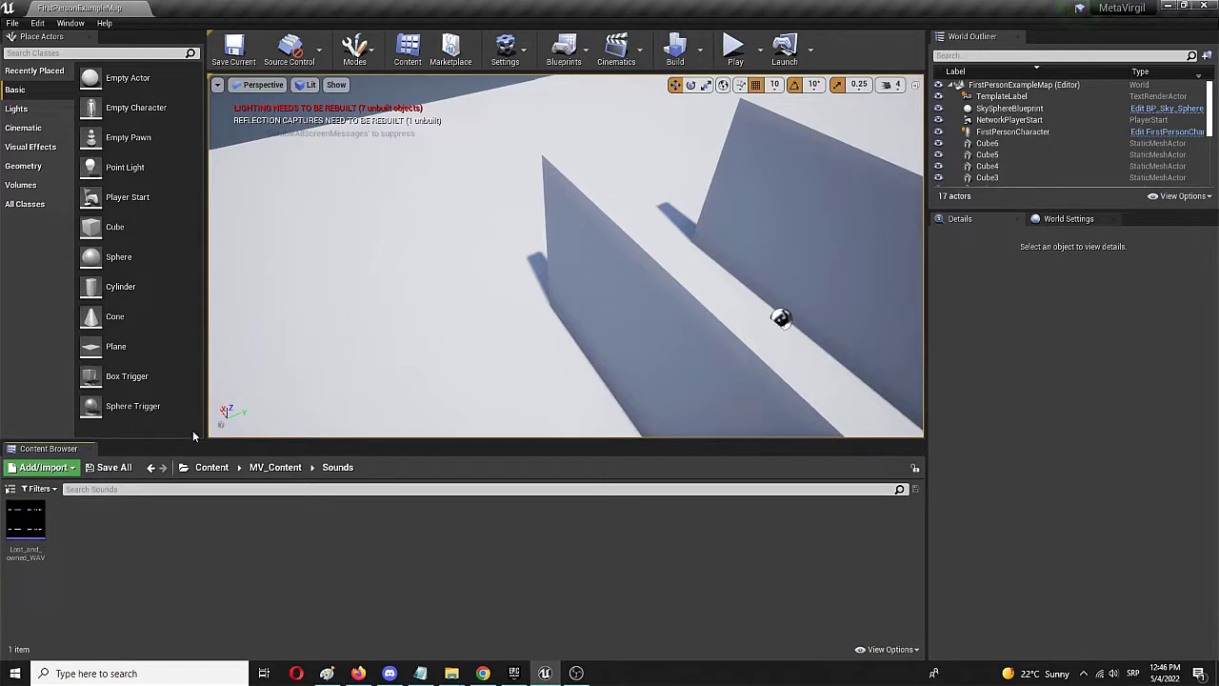
{"action": "mouse_move", "coordinate": [26, 521]}
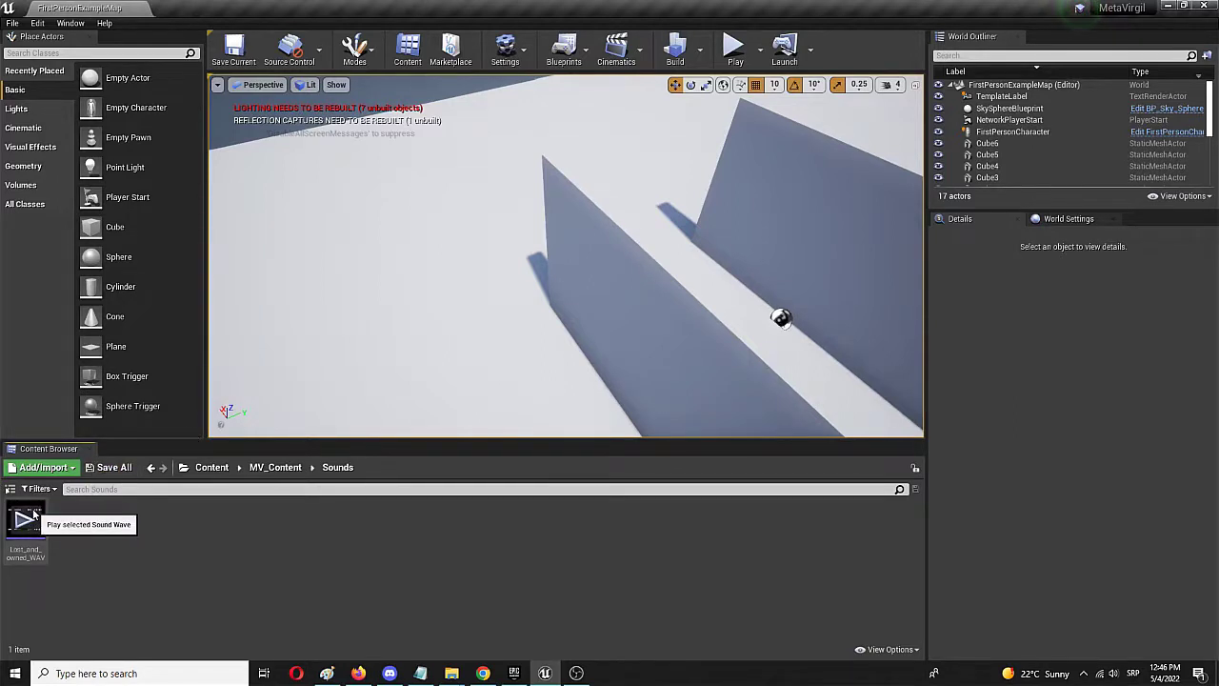
- Create a sound cue from Lost_and_owned_WAV named Lost_and_owned_cue and save it
{"action": "right_click", "coordinate": [31, 513]}
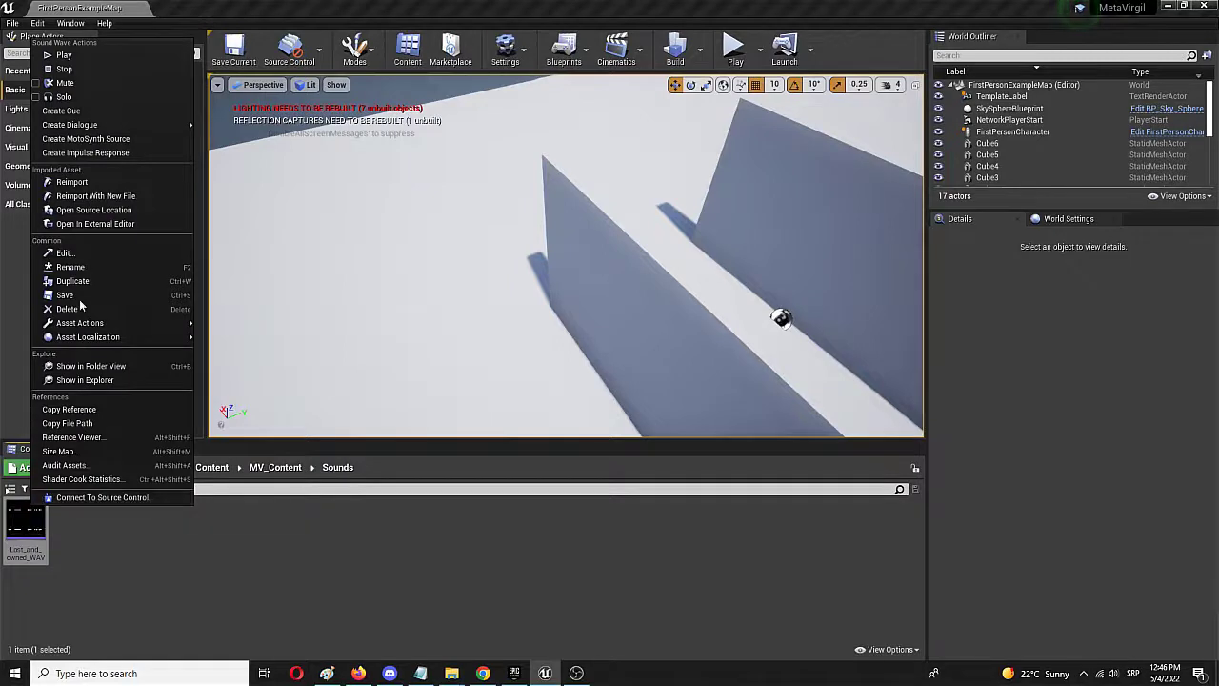
{"action": "left_click", "coordinate": [102, 113]}
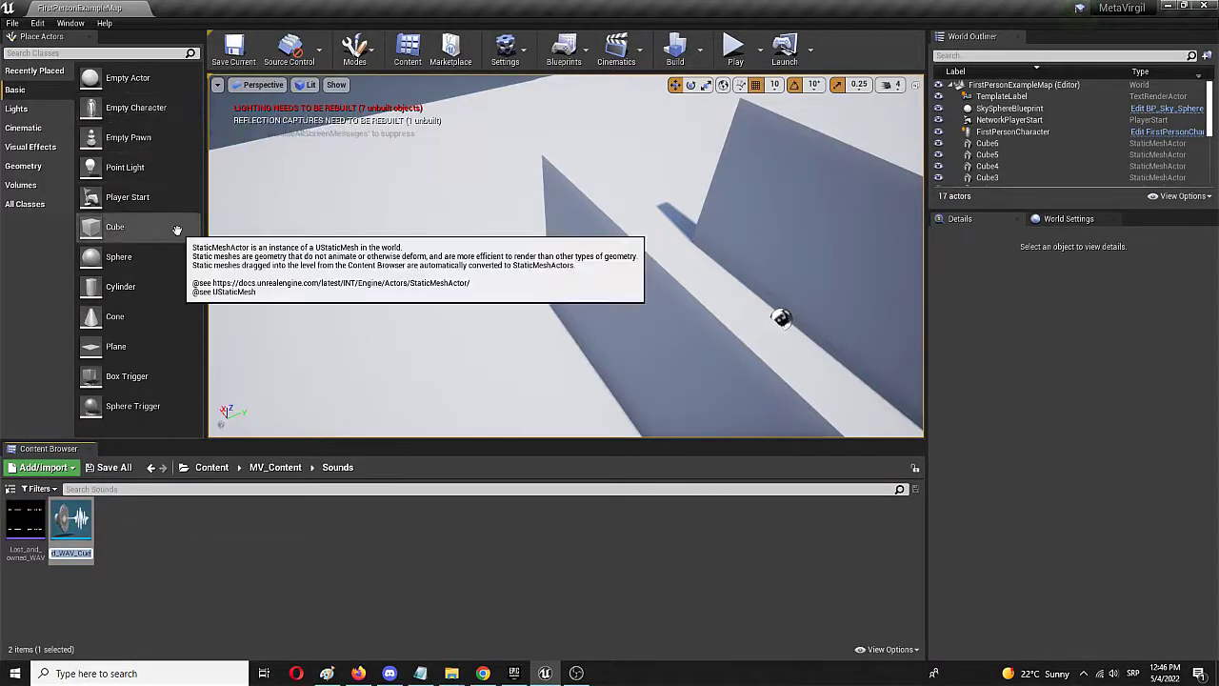
{"action": "key", "text": "BackSpace"}
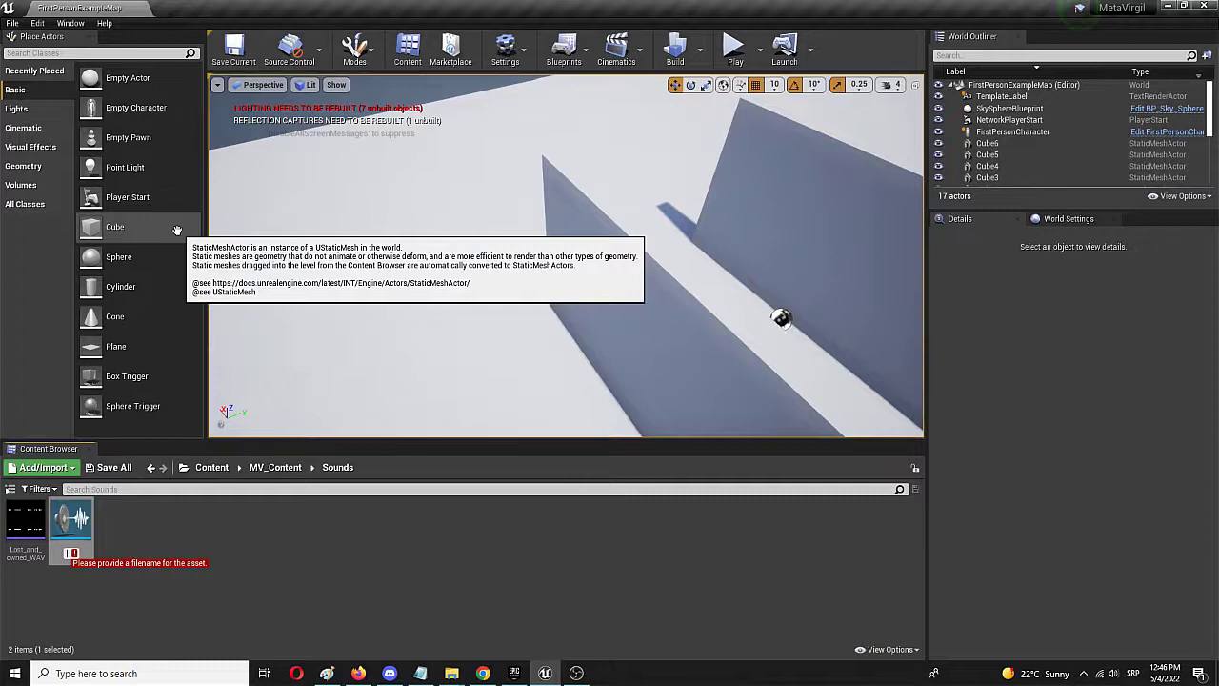
{"action": "type", "text": "Los"}
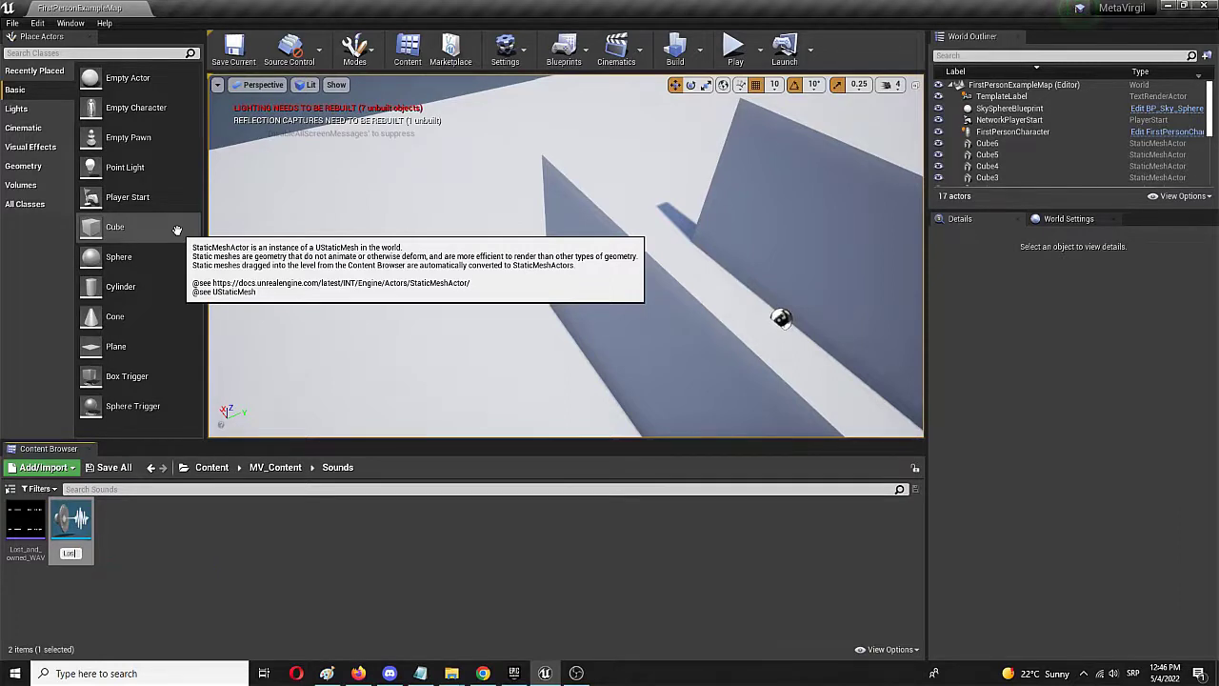
{"action": "type", "text": "t_"}
{"action": "type", "text": "and_"}
{"action": "type", "text": "owned"}
{"action": "type", "text": "sou"}
{"action": "key", "text": "Return"}
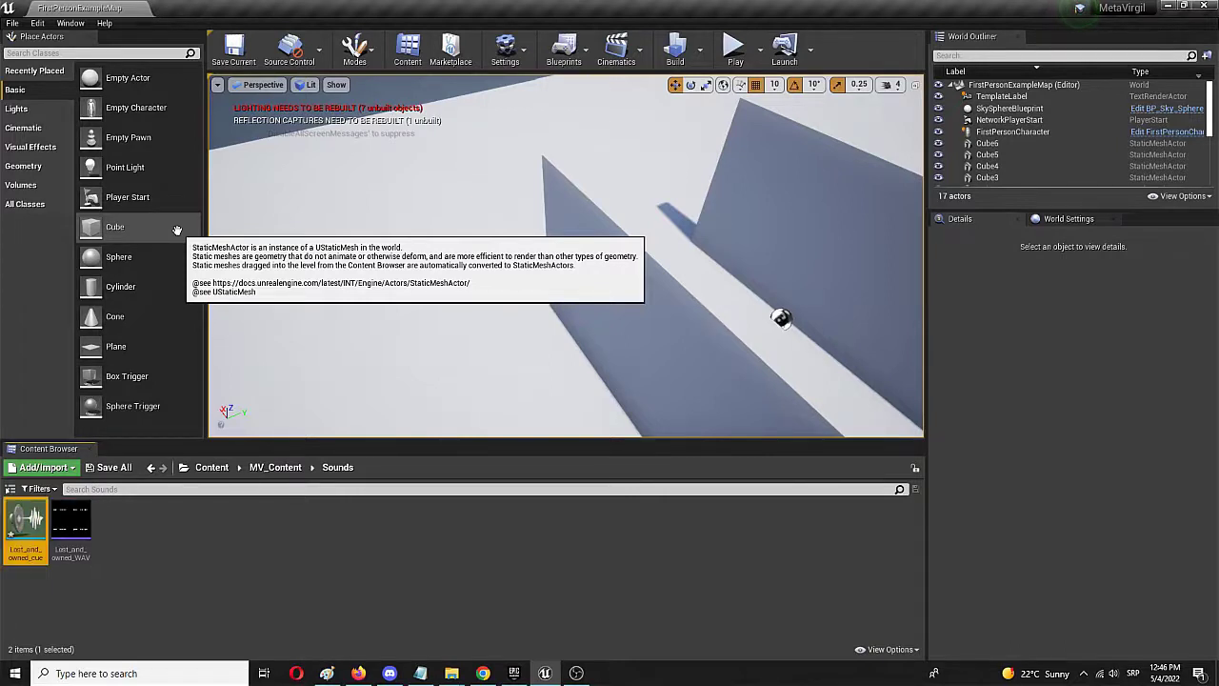
{"action": "left_click", "coordinate": [174, 553]}
{"action": "left_click", "coordinate": [115, 470]}
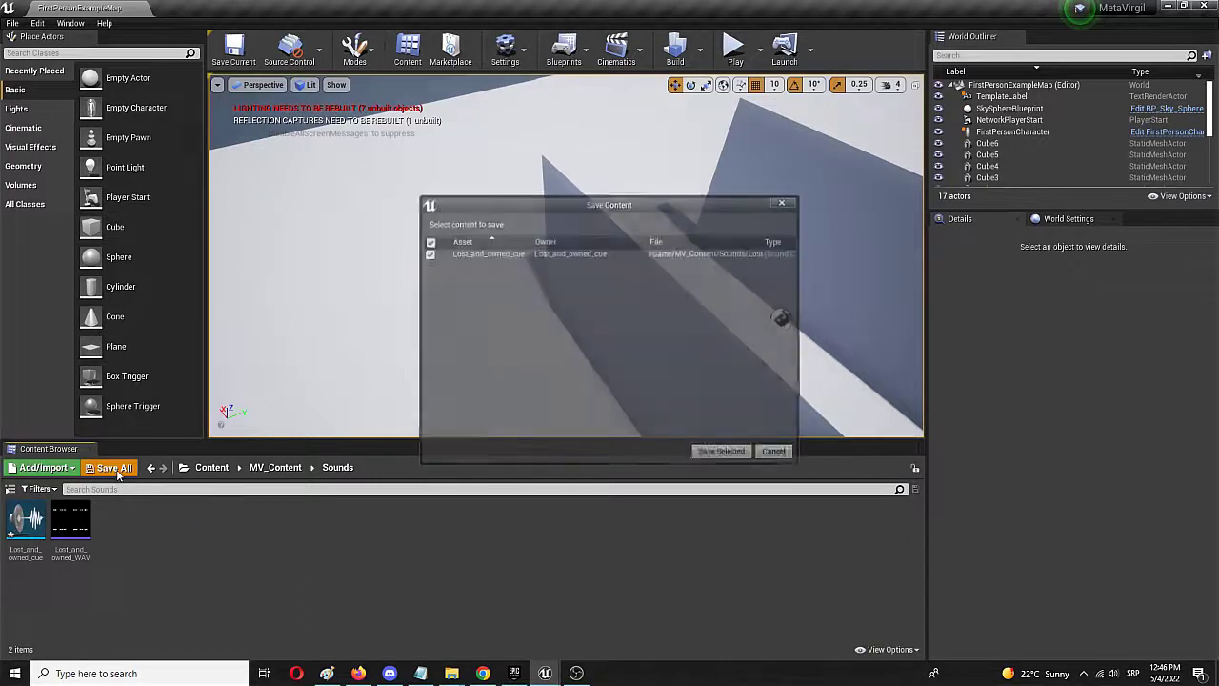
{"action": "left_click", "coordinate": [719, 454]}
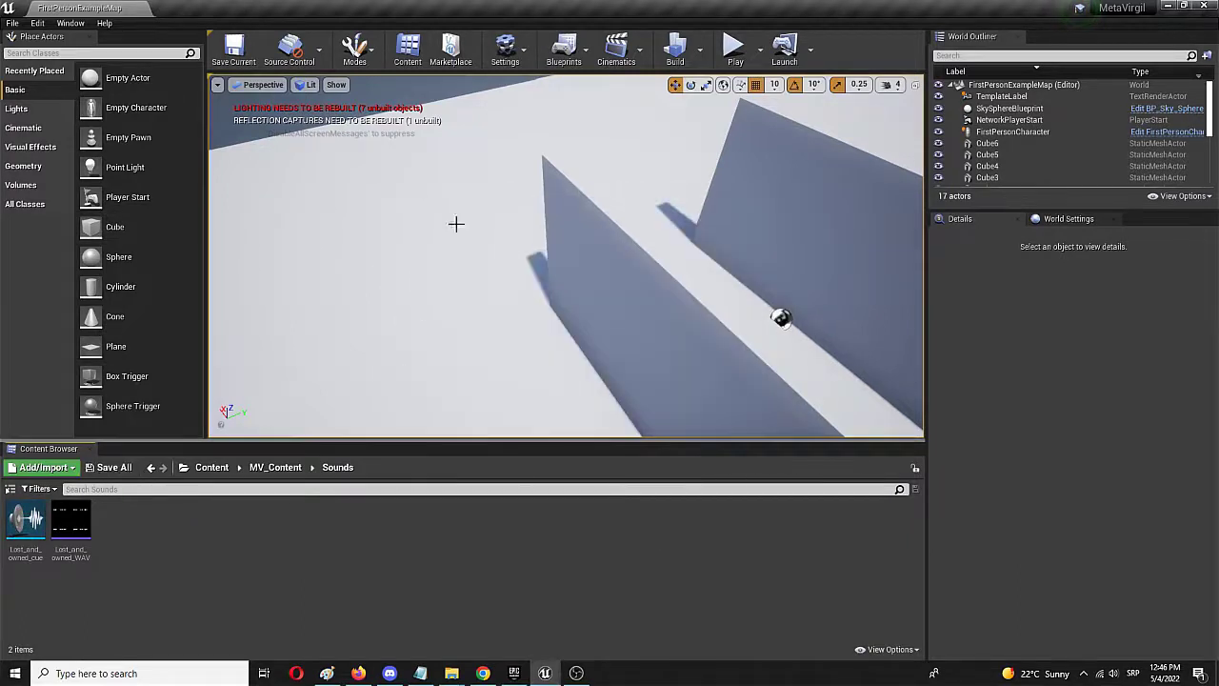
- Place a trigger box between the two walls, raise it, and scale it wider and taller
{"action": "right_click_drag", "start_coordinate": [454, 223], "coordinate": [476, 250]}
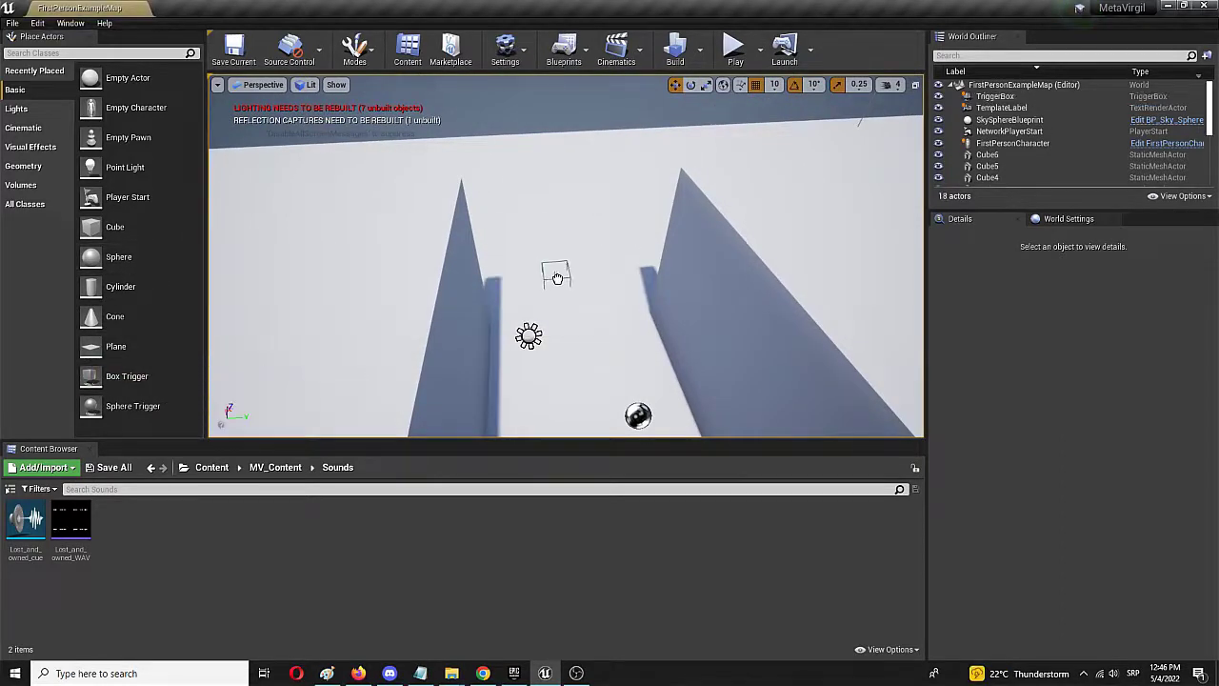
{"action": "left_click_drag", "start_coordinate": [623, 271], "coordinate": [572, 269]}
{"action": "mouse_move", "coordinate": [562, 225]}
{"action": "left_mouse_down"}
{"action": "mouse_move", "coordinate": [558, 194]}
{"action": "mouse_move", "coordinate": [550, 248]}
{"action": "left_mouse_up"}
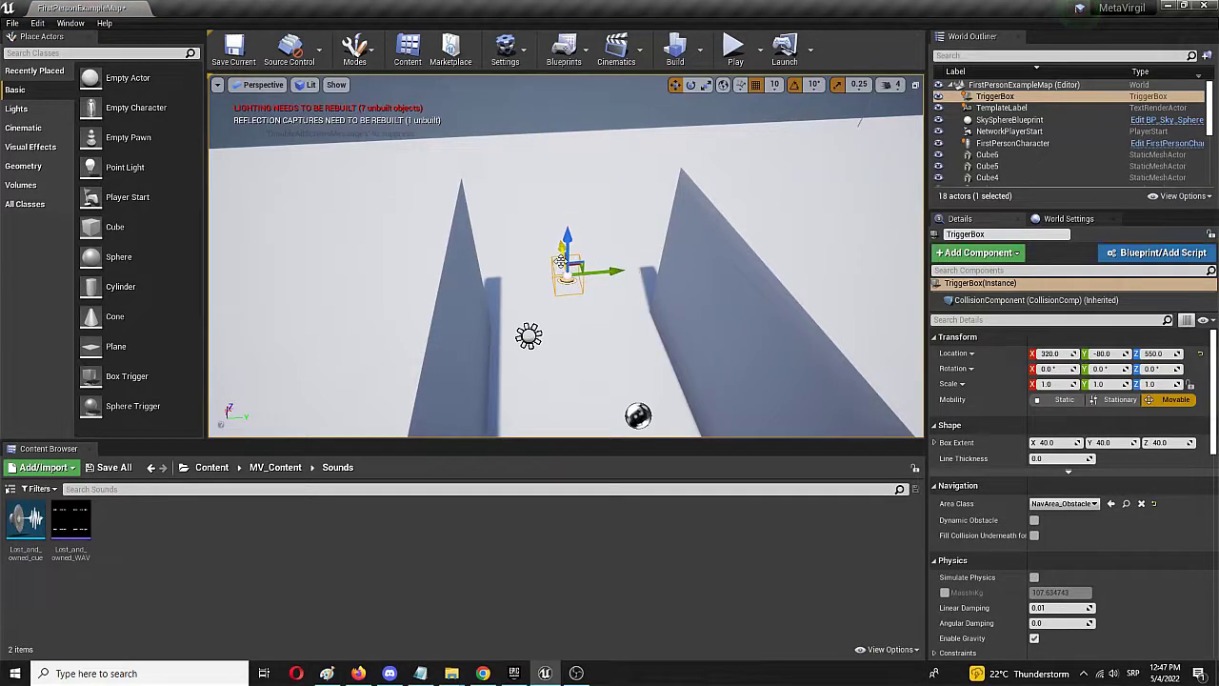
{"action": "key", "text": "e"}
{"action": "key", "text": "r"}
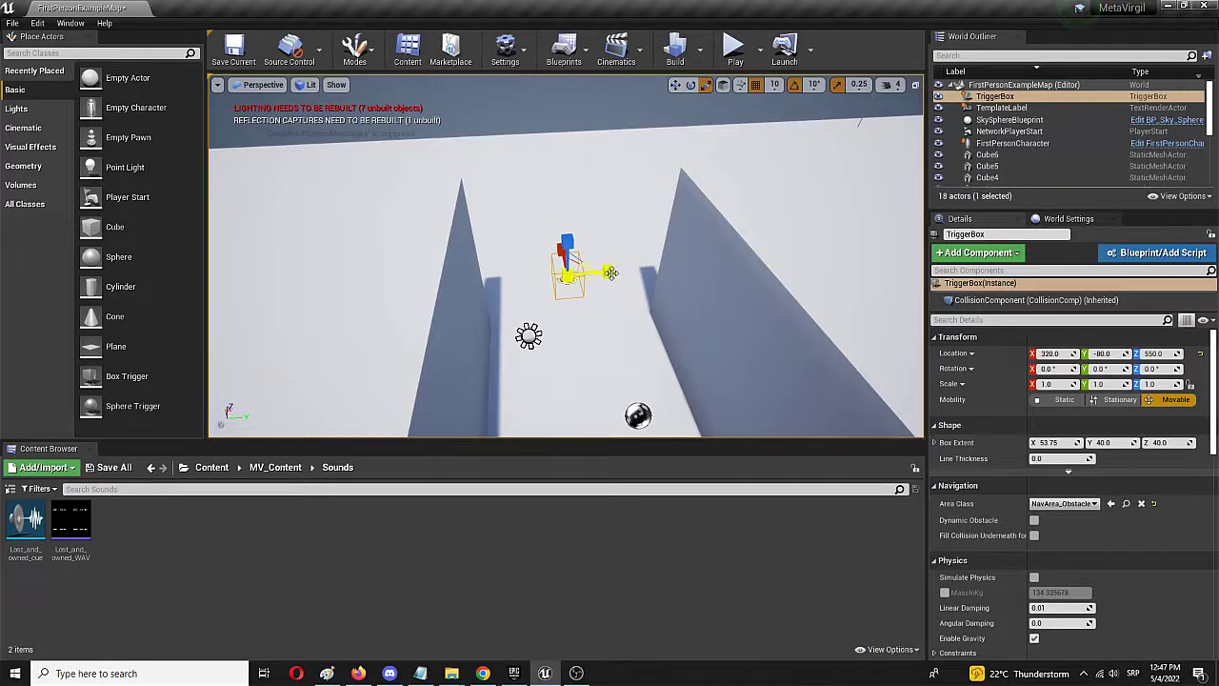
{"action": "mouse_move", "coordinate": [607, 272]}
{"action": "left_mouse_down"}
{"action": "mouse_move", "coordinate": [621, 268]}
{"action": "mouse_move", "coordinate": [564, 308]}
{"action": "left_mouse_up"}
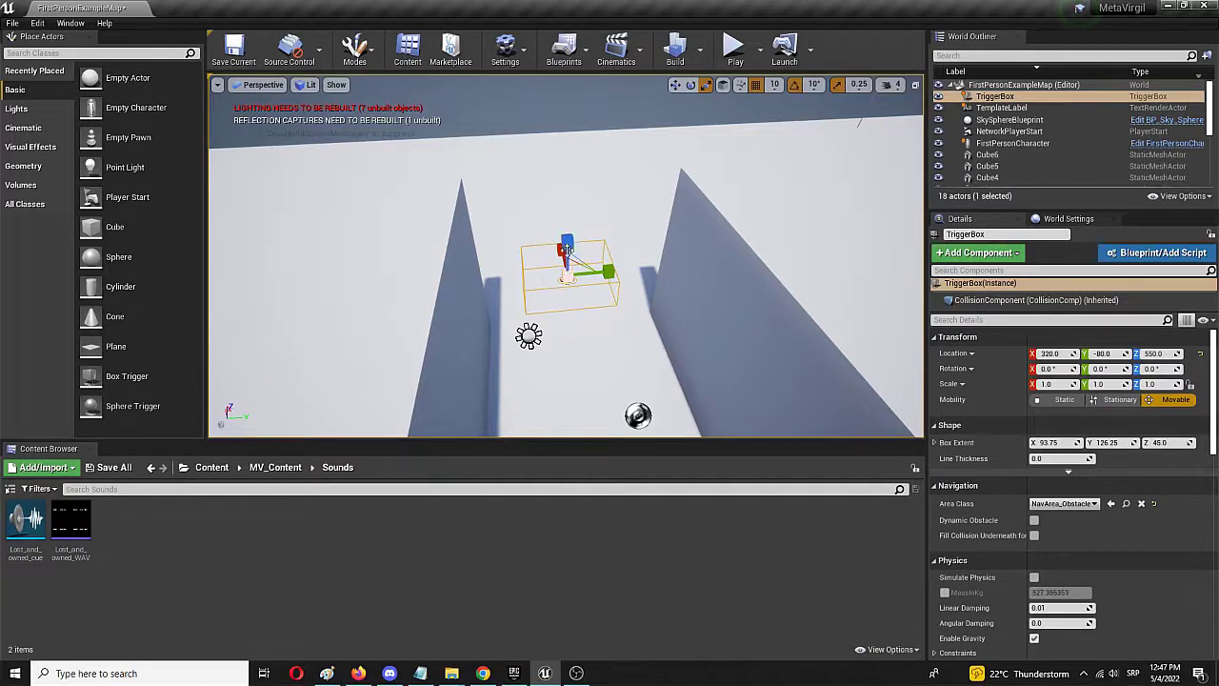
{"action": "left_click_drag", "start_coordinate": [567, 244], "coordinate": [569, 245]}
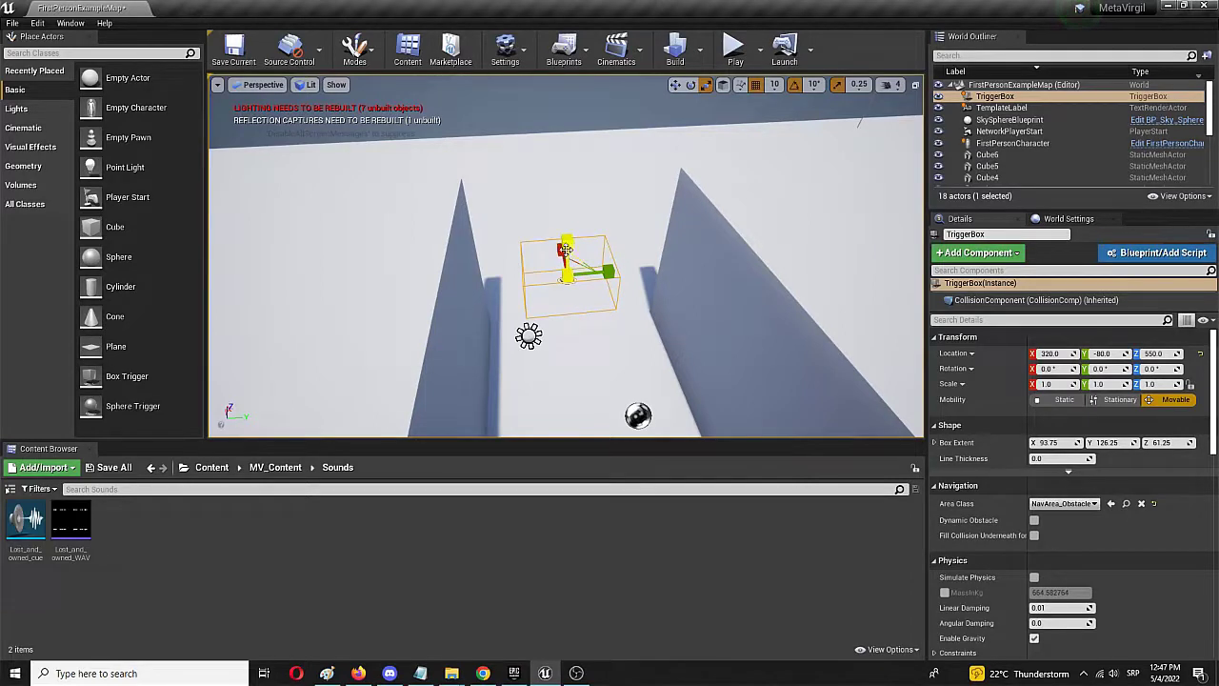
- Move the trigger box along X to 160 and save the current level
{"action": "key", "text": "w"}
{"action": "left_click_drag", "start_coordinate": [560, 249], "coordinate": [515, 236]}
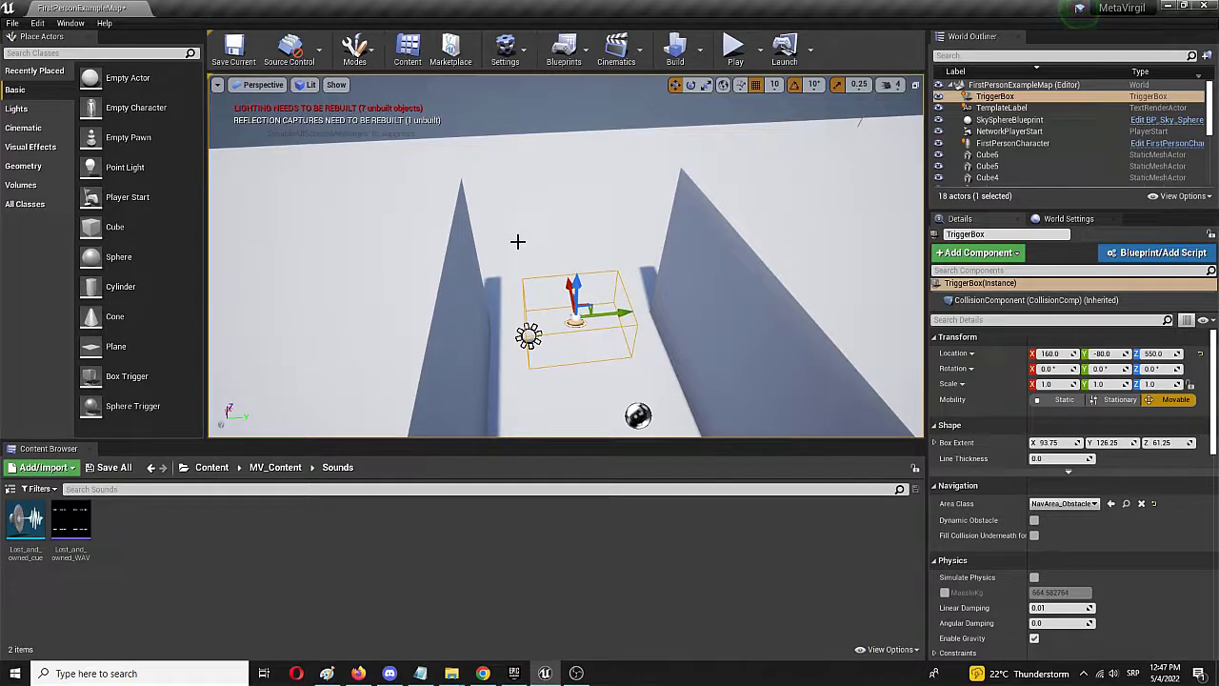
{"action": "left_click", "coordinate": [655, 156]}
{"action": "left_click", "coordinate": [243, 59]}
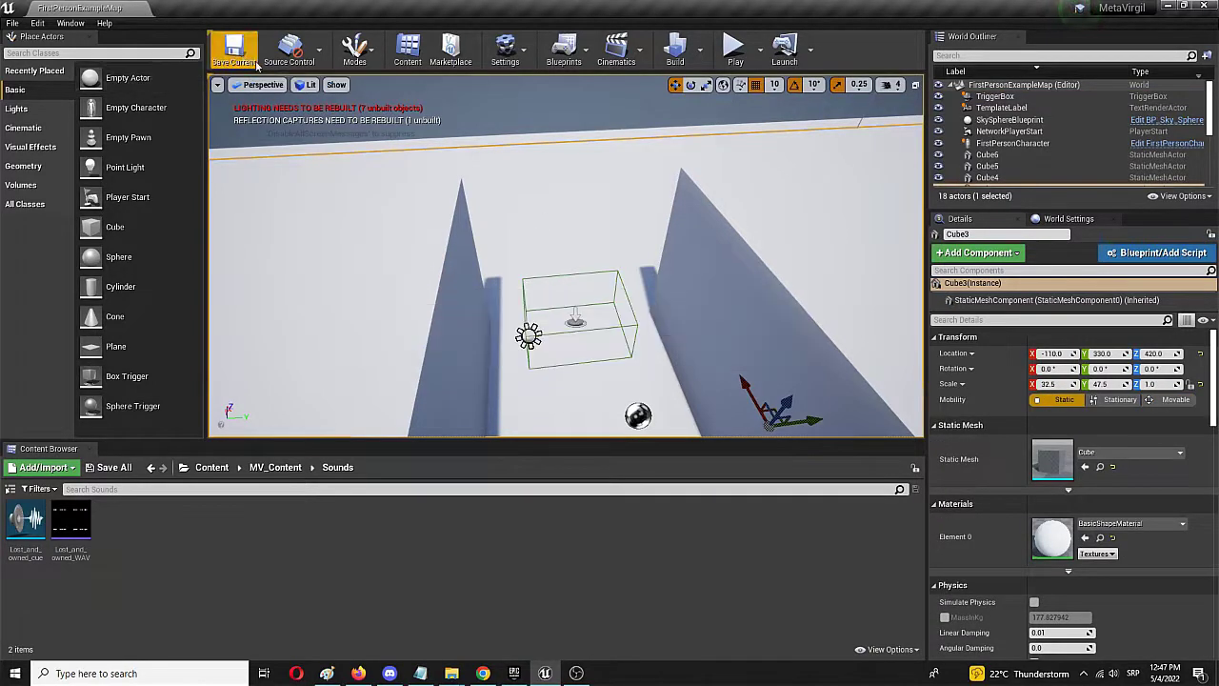
- Open the Level Blueprint, browse its add-action list, then close it again
{"action": "left_click", "coordinate": [564, 50]}
{"action": "mouse_move", "coordinate": [608, 114]}
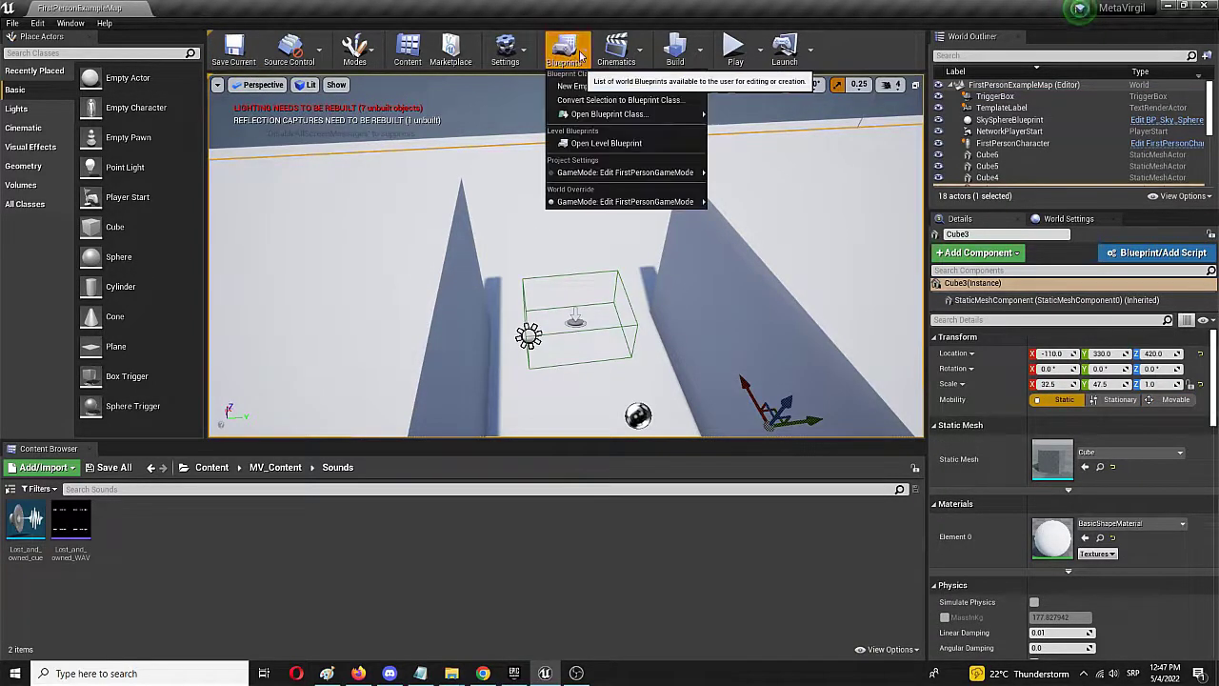
{"action": "left_click", "coordinate": [596, 142]}
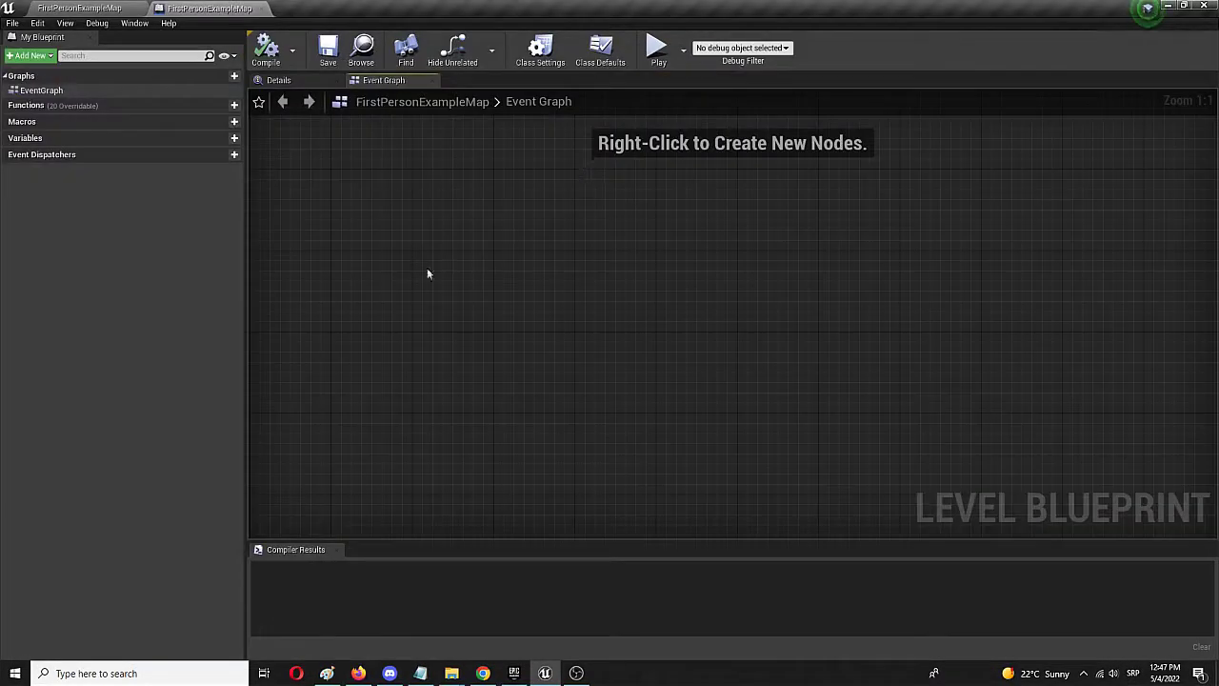
{"action": "right_click", "coordinate": [513, 289]}
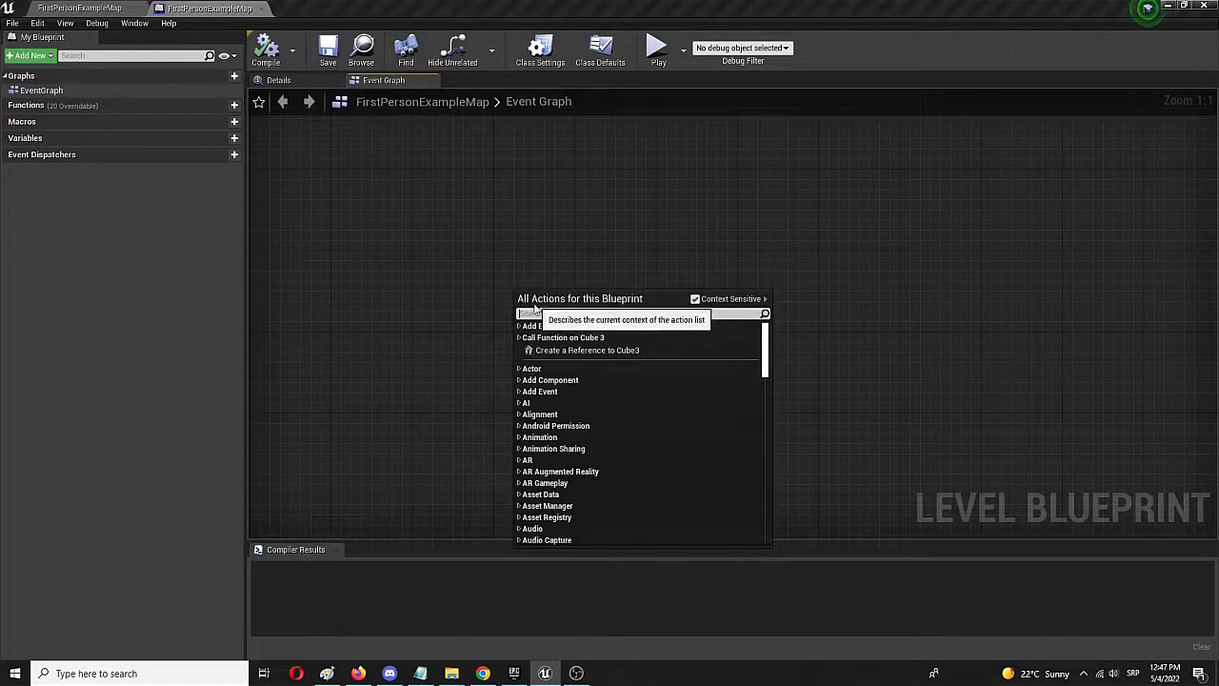
{"action": "left_click", "coordinate": [451, 238]}
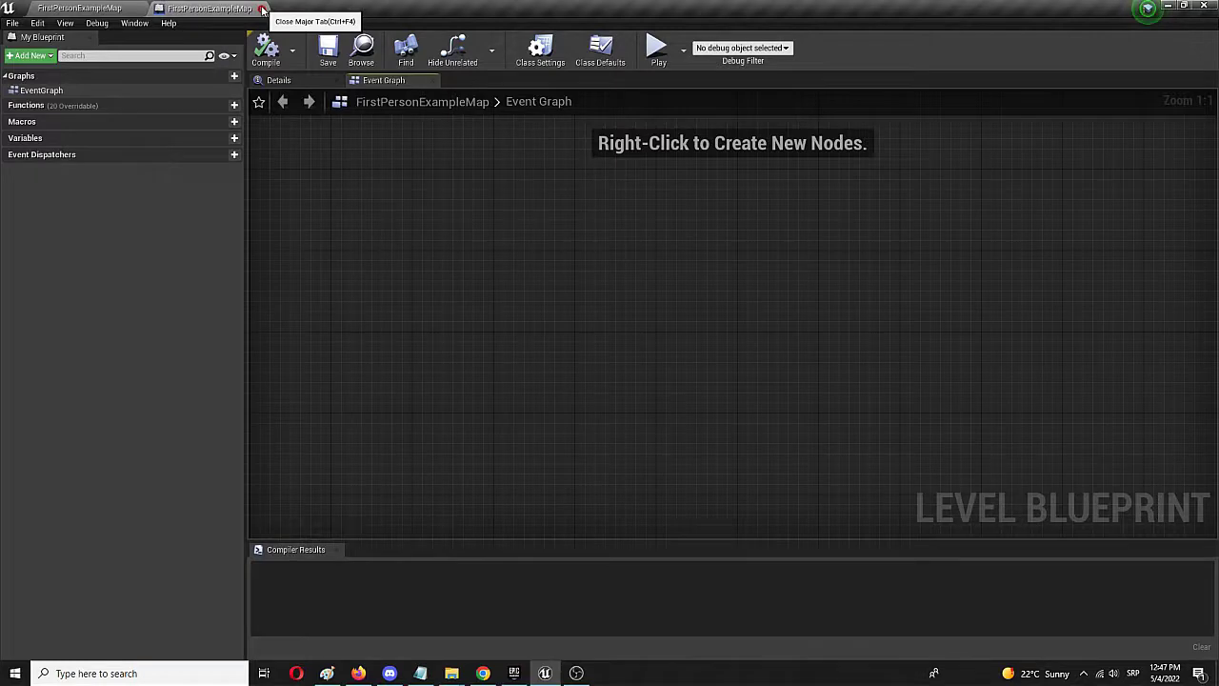
{"action": "left_click", "coordinate": [263, 10]}
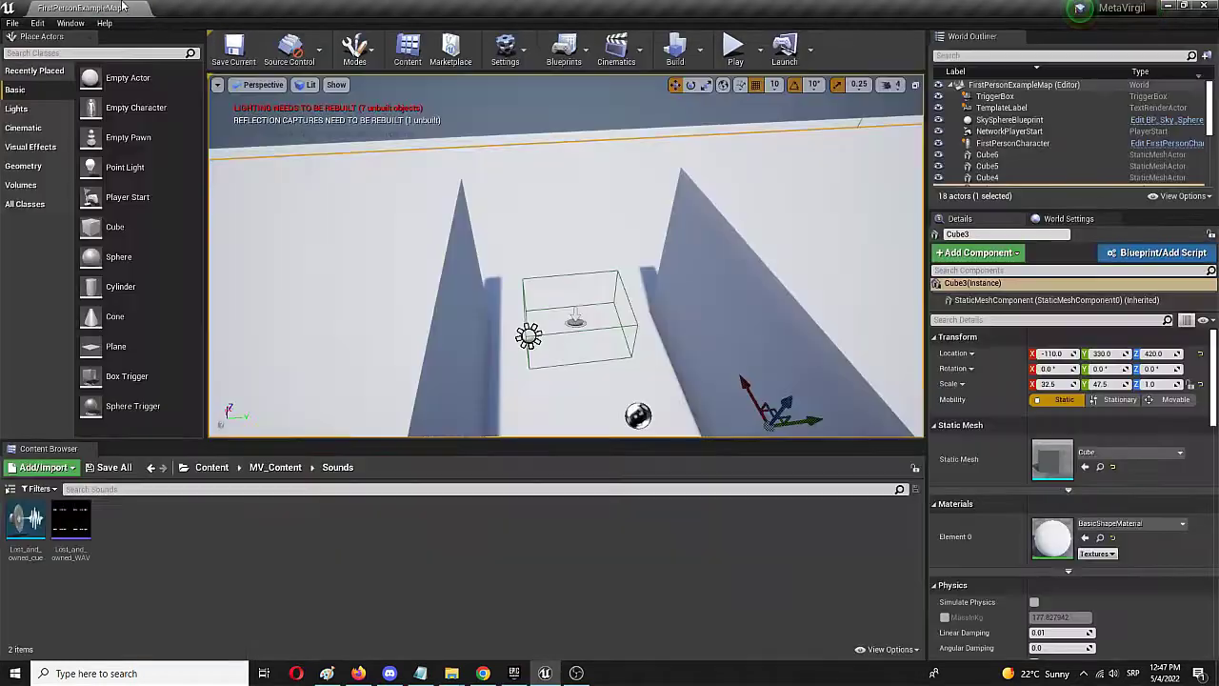
- With the TriggerBox selected, reopen the Level Blueprint
{"action": "left_click", "coordinate": [601, 295]}
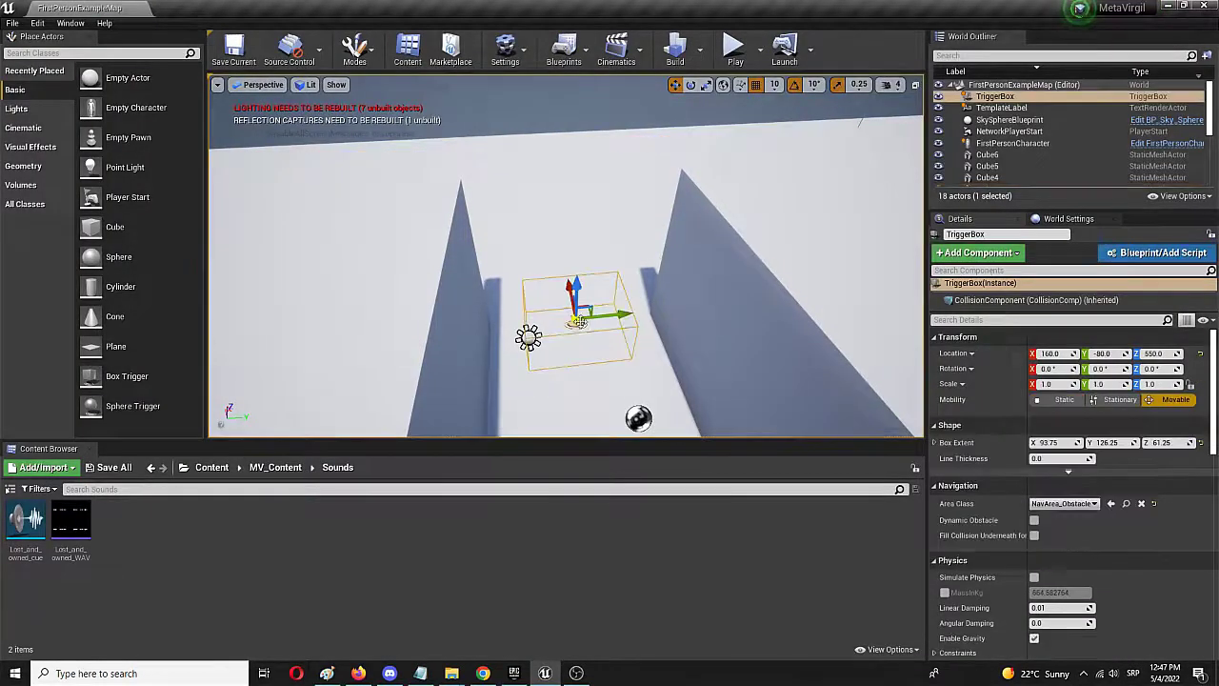
{"action": "left_click", "coordinate": [564, 50]}
{"action": "left_click", "coordinate": [598, 150]}
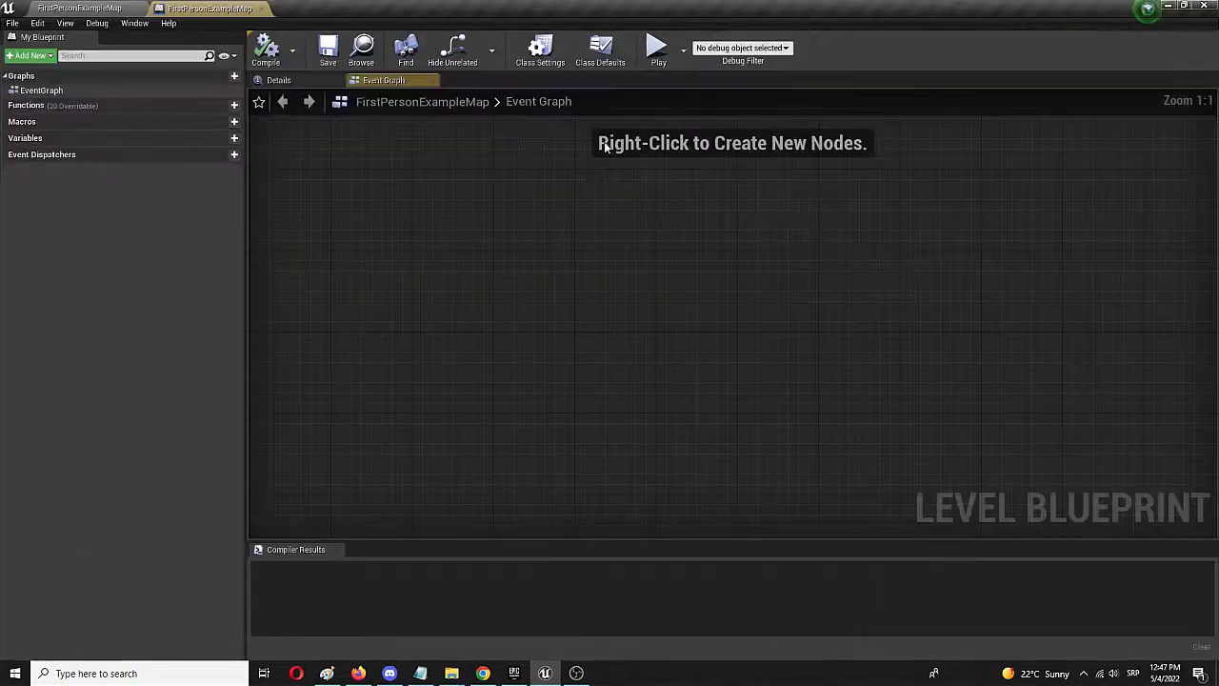
- Add an OnActorBeginOverlap event node for the TriggerBox
{"action": "right_click", "coordinate": [519, 254]}
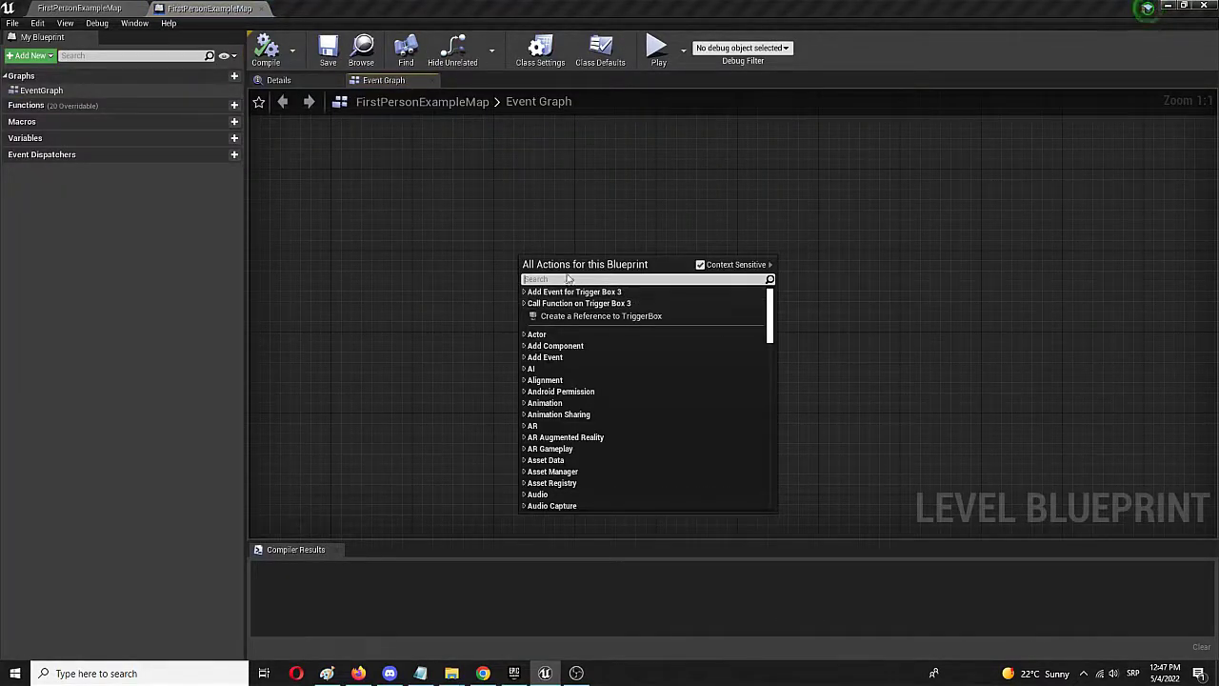
{"action": "type", "text": "o"}
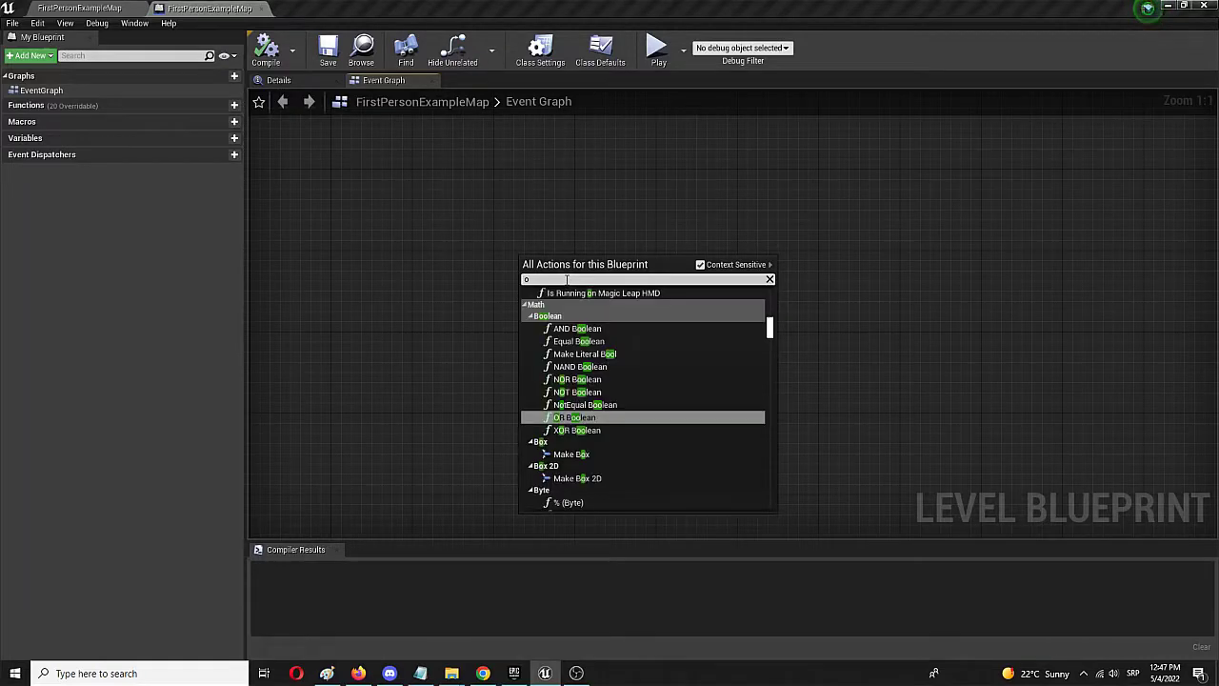
{"action": "type", "text": "n over"}
{"action": "key", "text": "ctrl+a"}
{"action": "type", "text": "actor begin"}
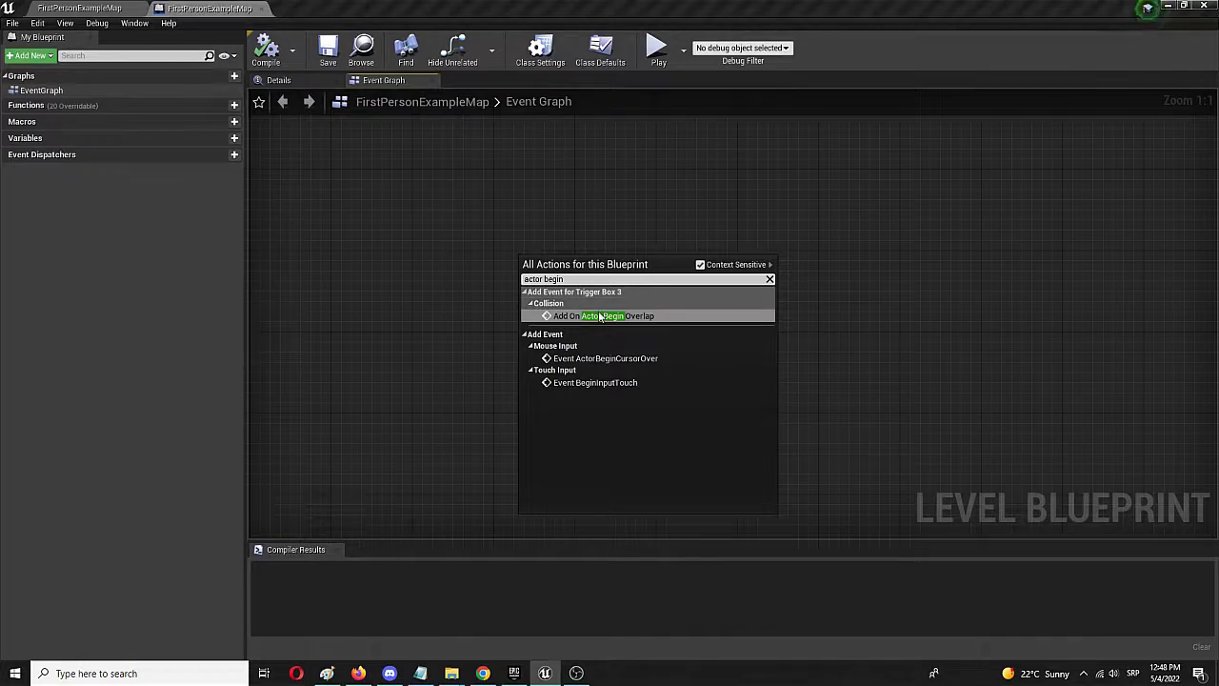
{"action": "left_click", "coordinate": [591, 316]}
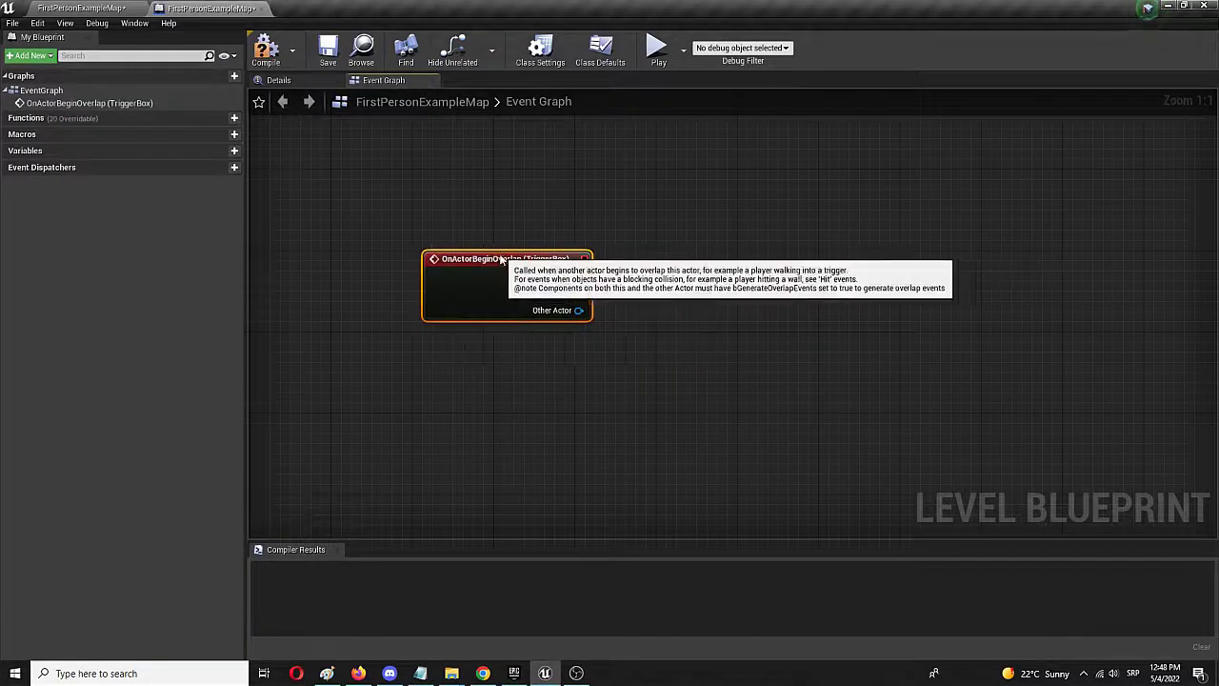
{"action": "left_click_drag", "start_coordinate": [591, 255], "coordinate": [520, 255]}
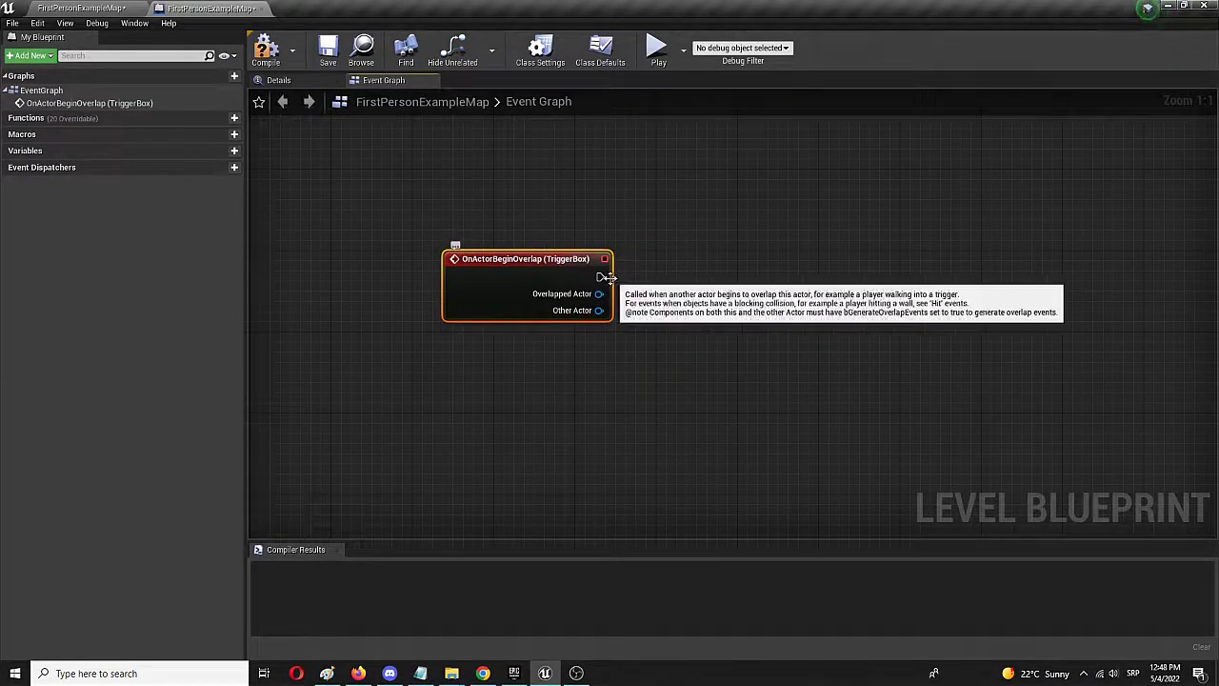
- Wire the event to Play Sound at Location using the Lost_and_owned sound, then compile
{"action": "left_click_drag", "start_coordinate": [600, 276], "coordinate": [741, 276]}
{"action": "type", "text": "play"}
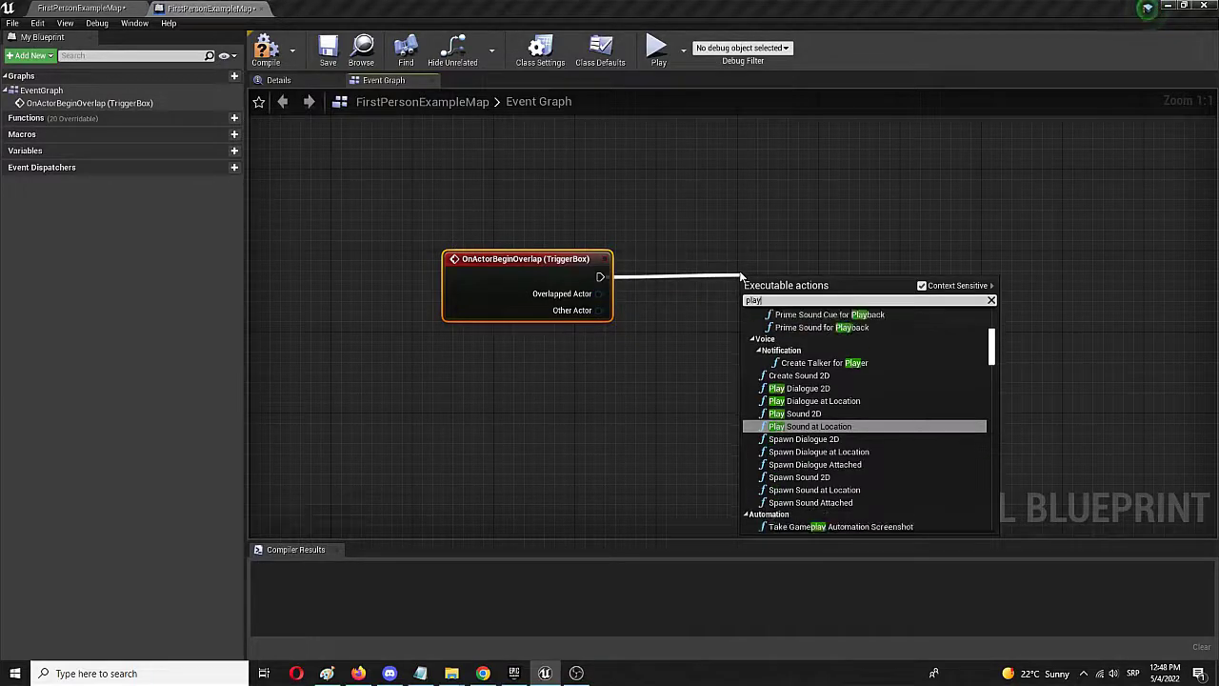
{"action": "type", "text": " sound"}
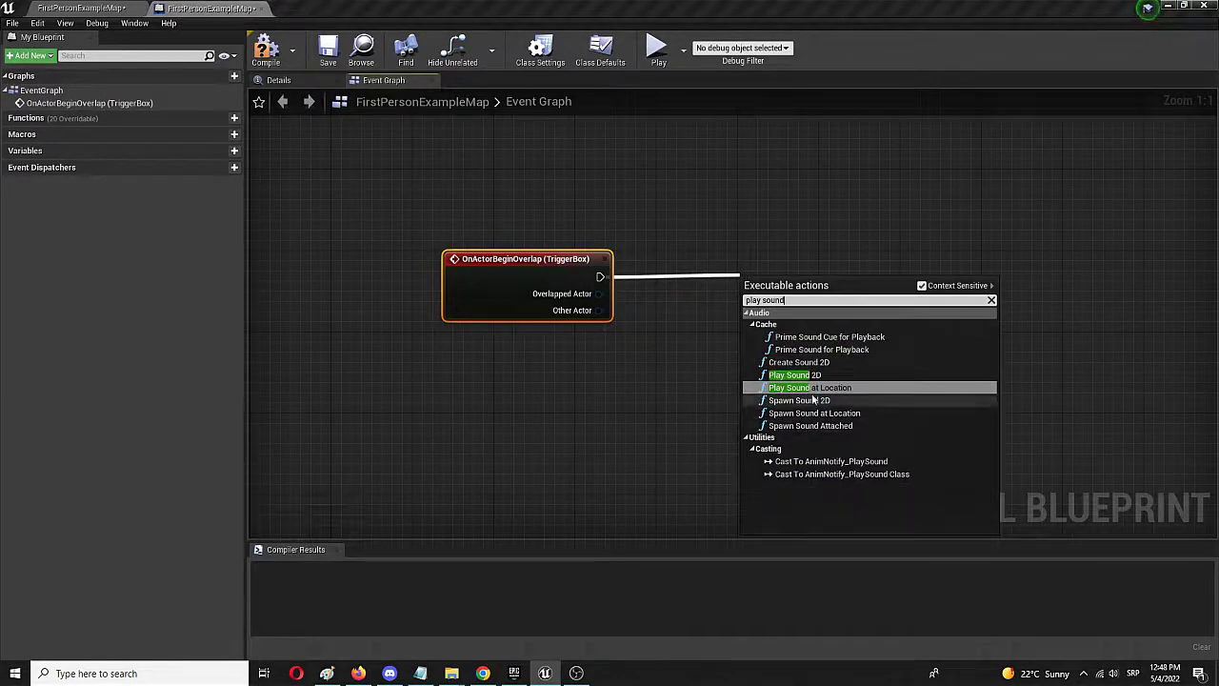
{"action": "left_click", "coordinate": [815, 388]}
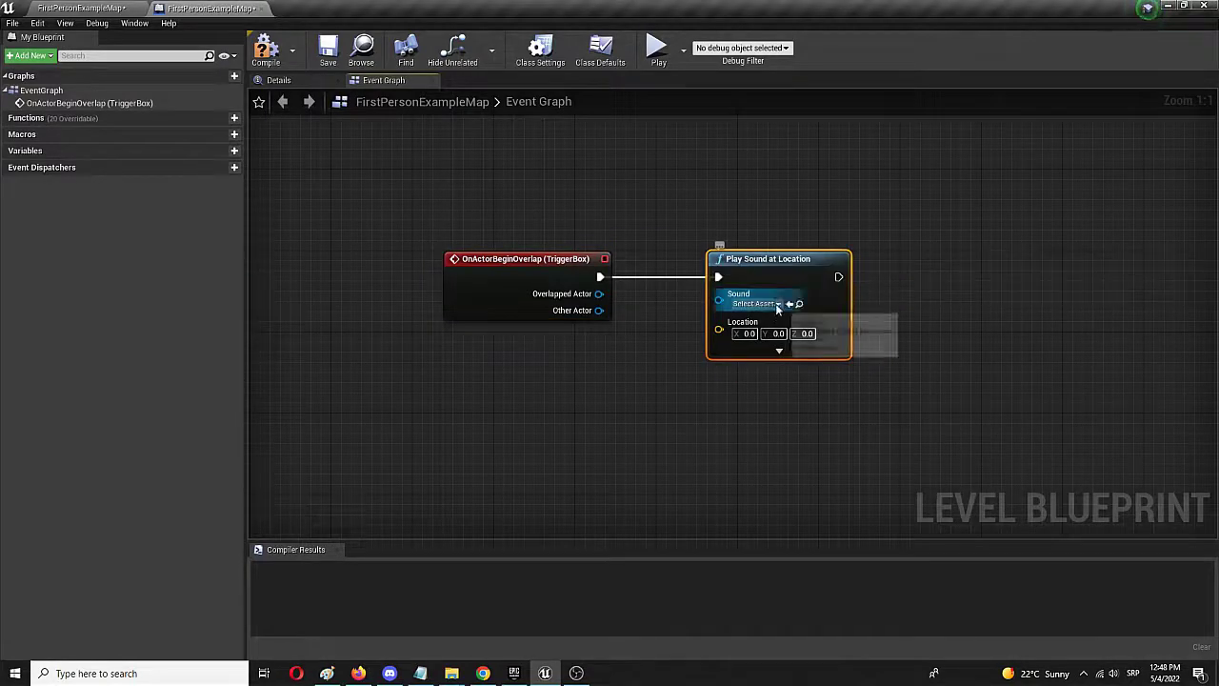
{"action": "left_click", "coordinate": [758, 303]}
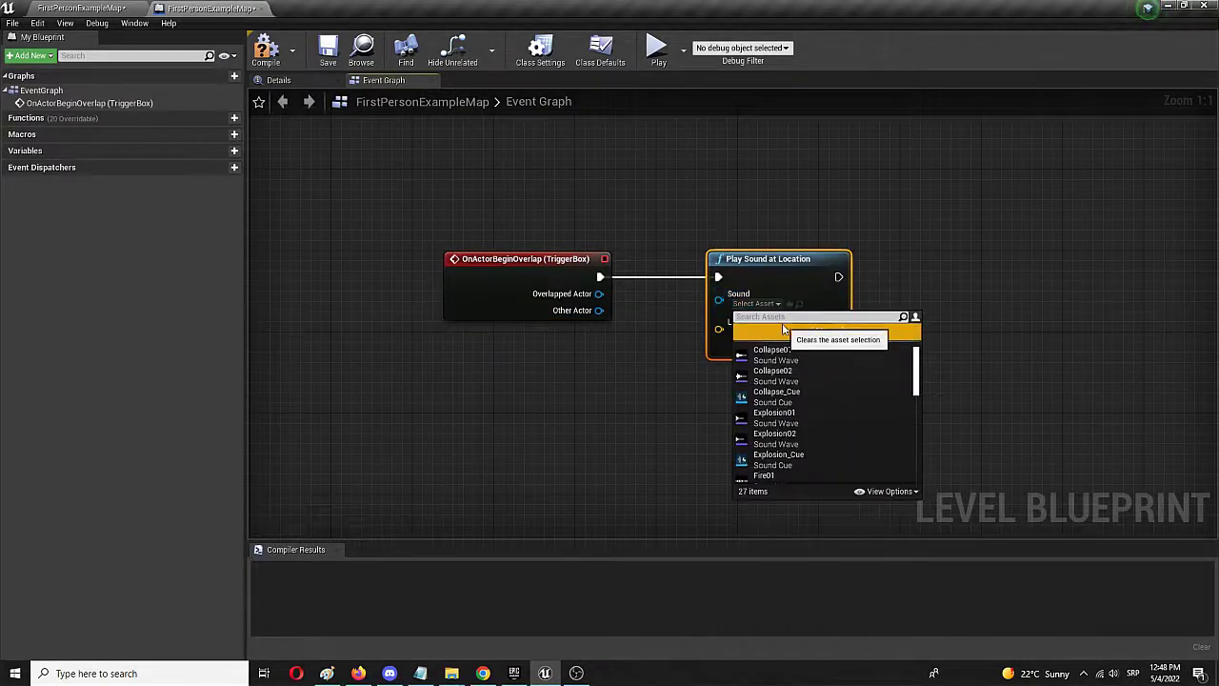
{"action": "type", "text": "o"}
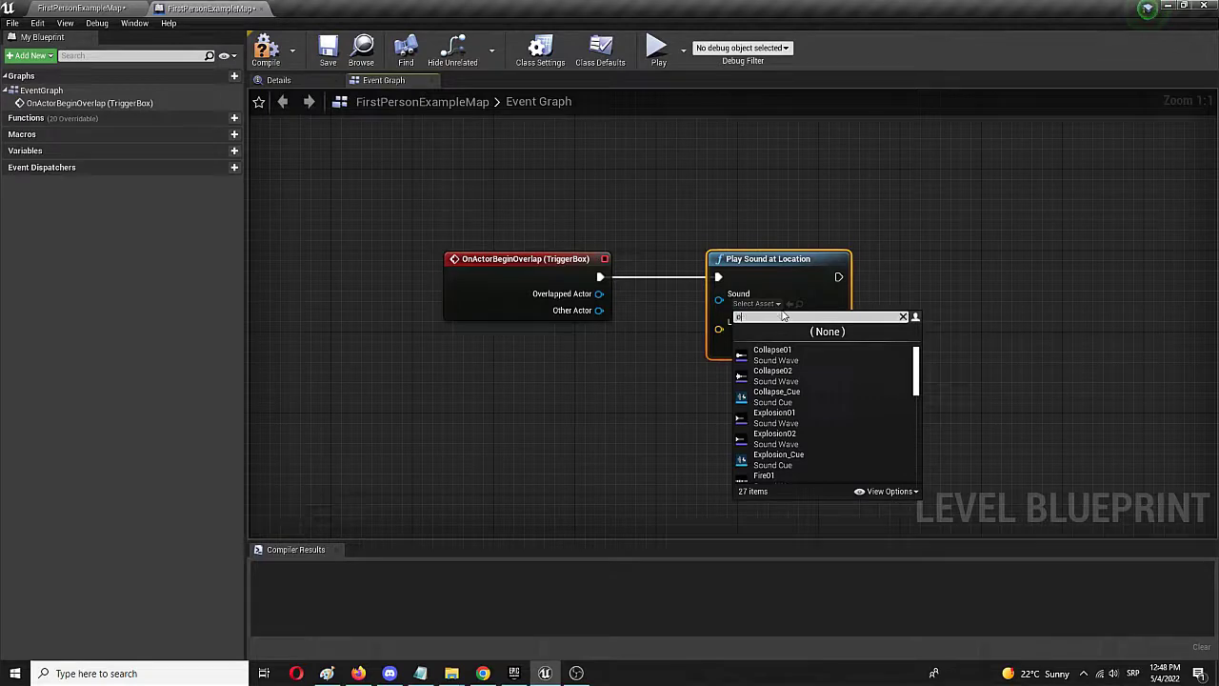
{"action": "type", "text": "wne"}
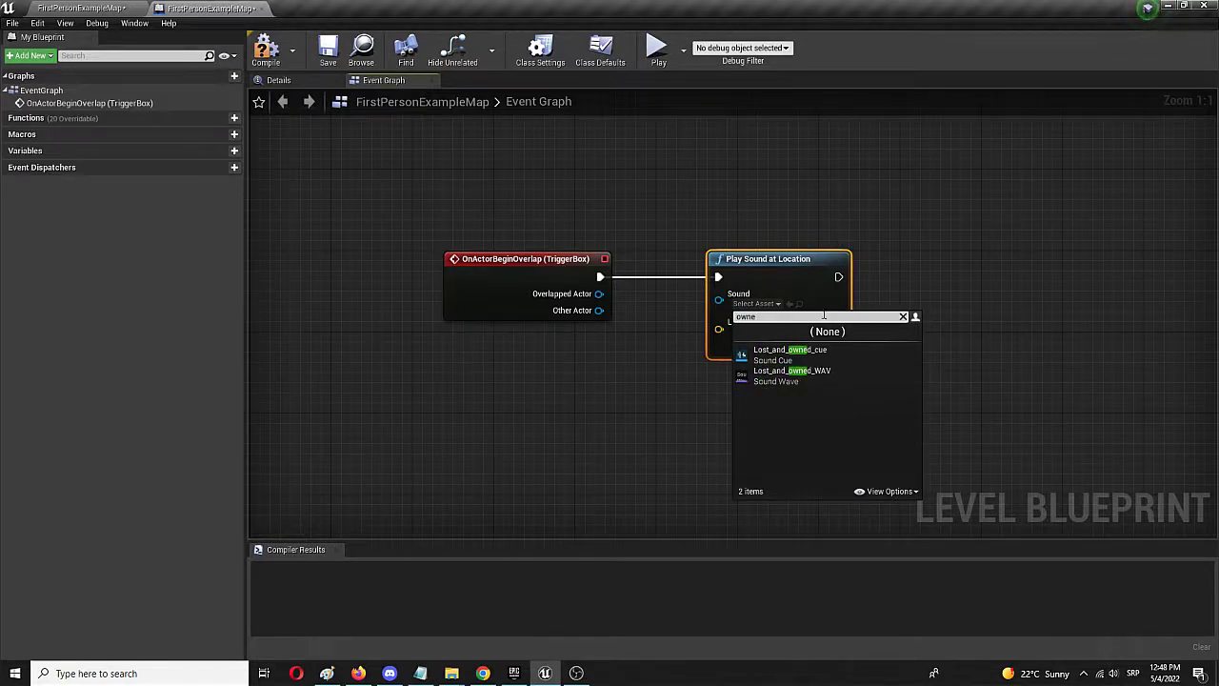
{"action": "left_click", "coordinate": [789, 350]}
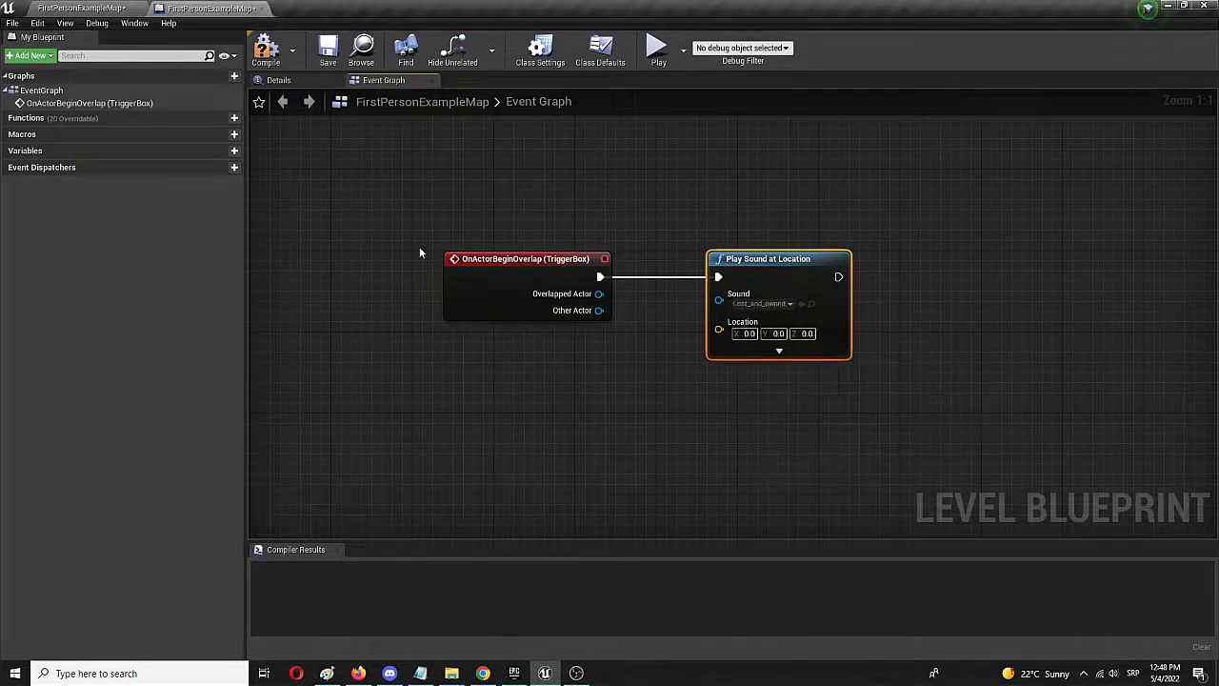
{"action": "left_click", "coordinate": [265, 48]}
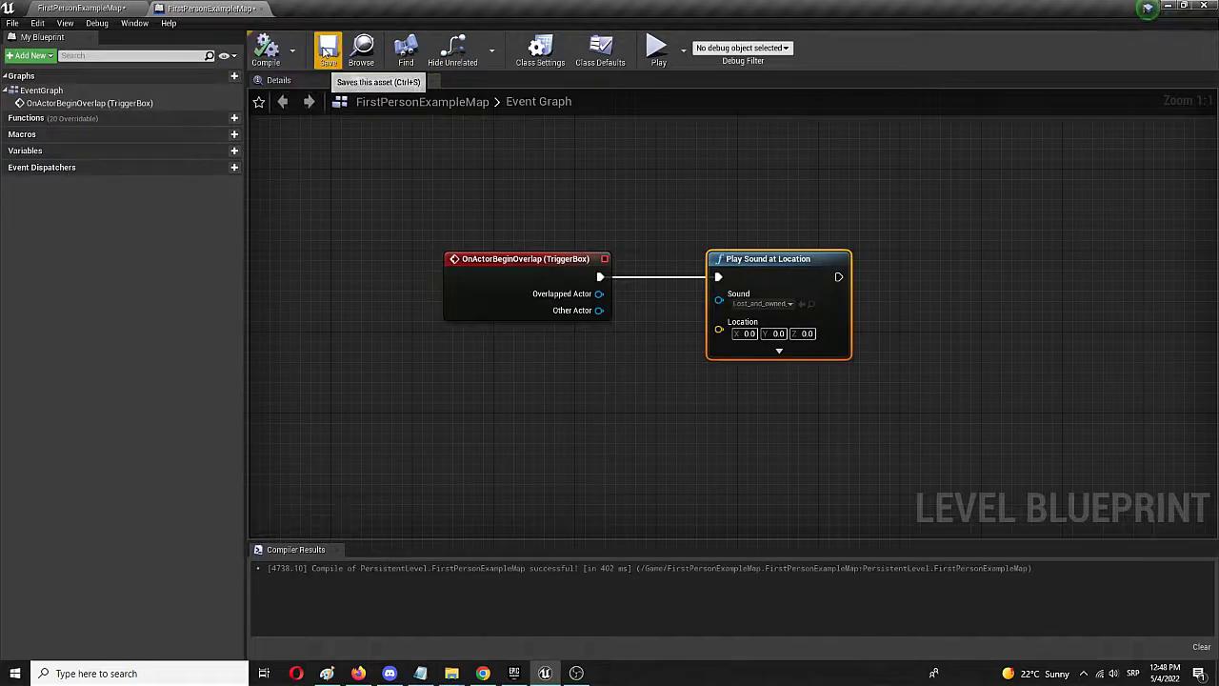
- Save the level blueprint, then playtest by walking the player into the trigger box
{"action": "left_click", "coordinate": [328, 50]}
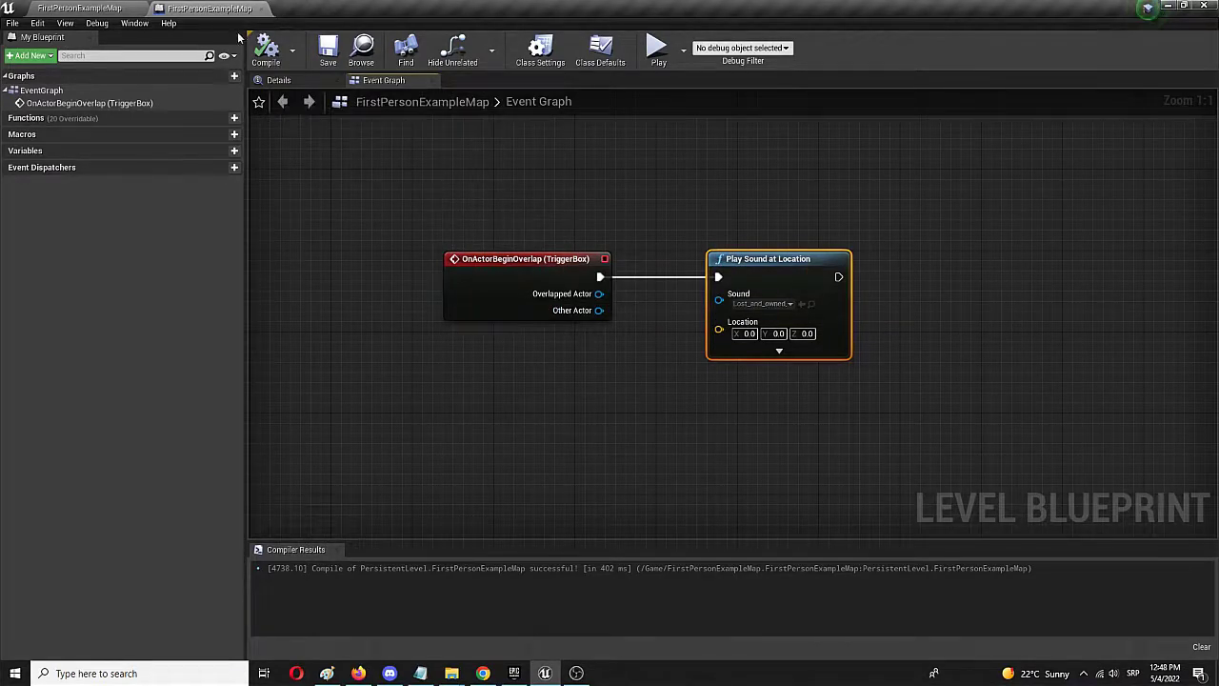
{"action": "left_click", "coordinate": [109, 7]}
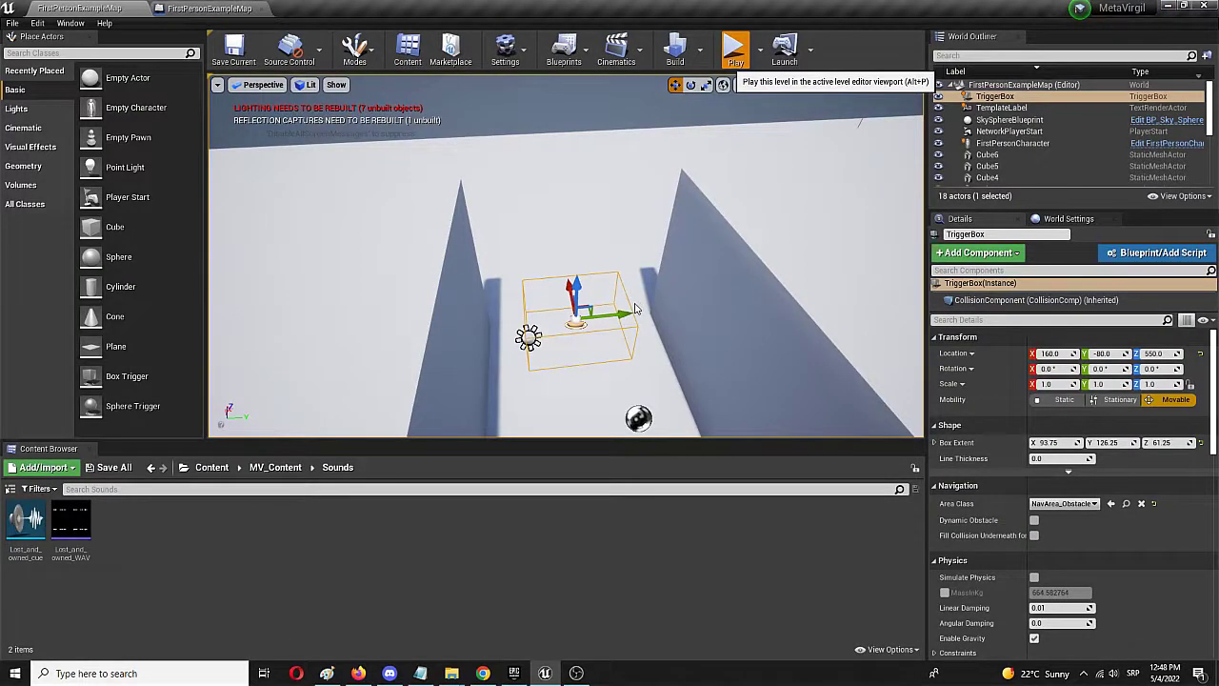
{"action": "key", "text": "alt+p"}
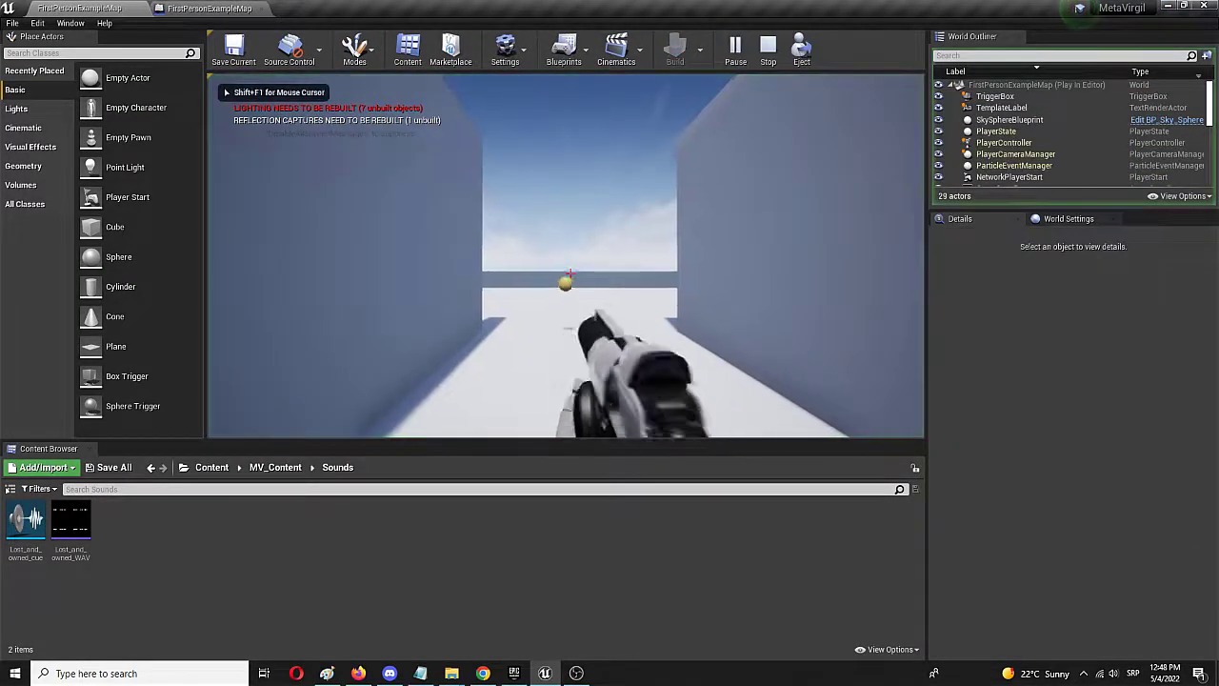
{"action": "key", "text": "w"}
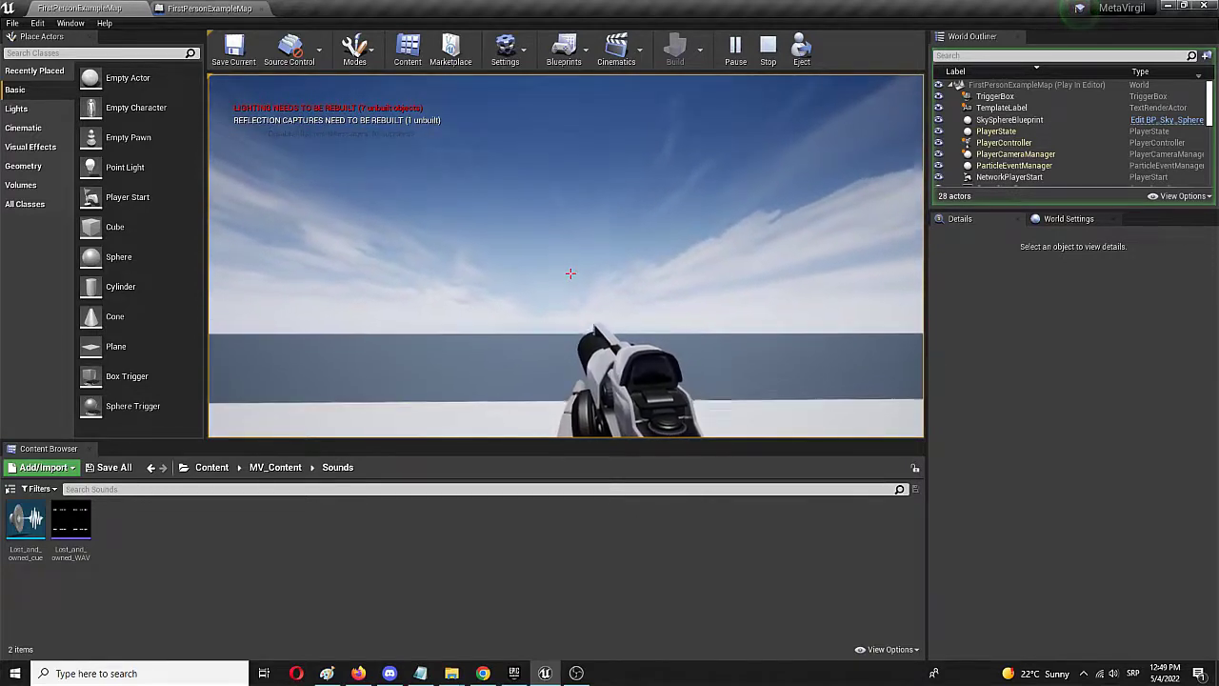
{"action": "key", "text": "Escape"}
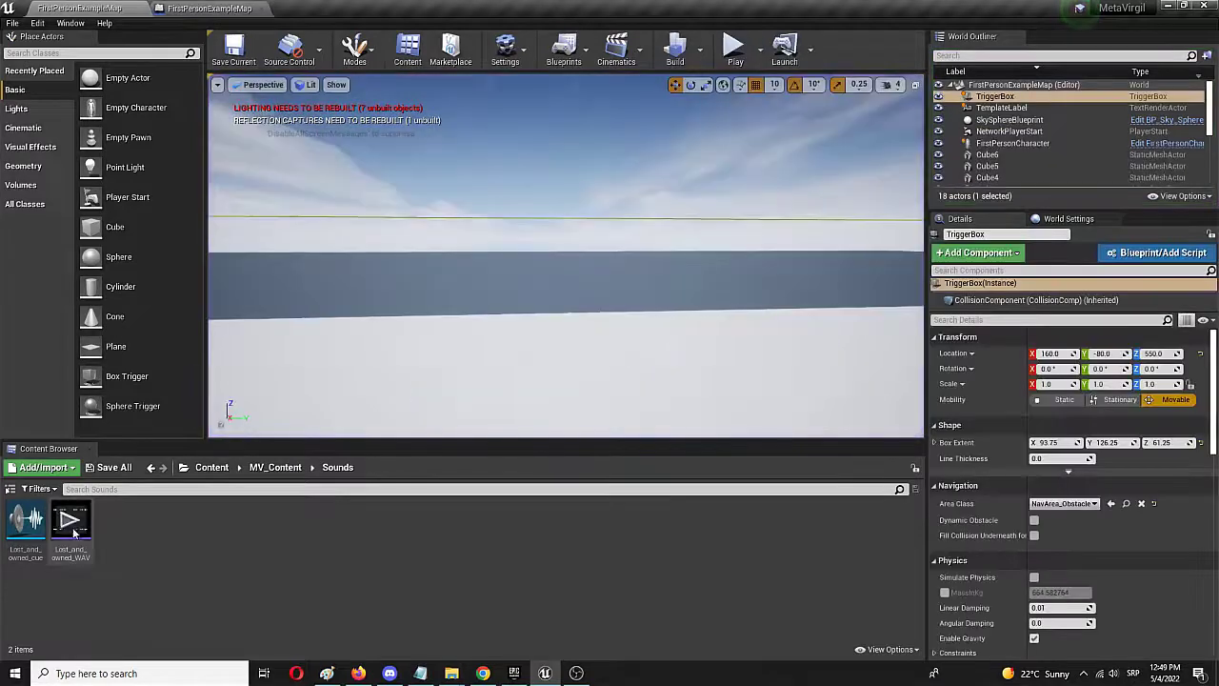